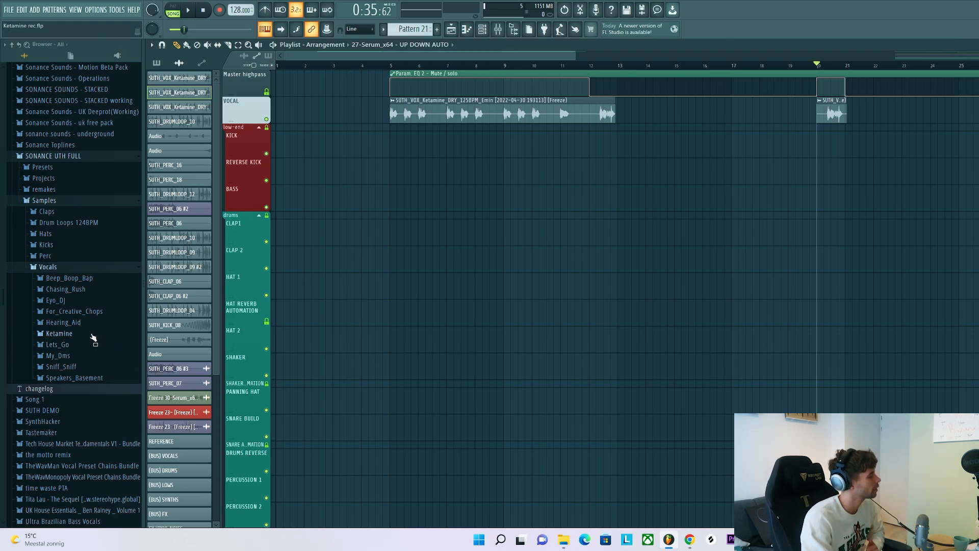
Preview the wet Ketamine vocal sample from the Vocals folder, and play the arrangement's vocal clip from just before bar 5.
left_click(92, 337)
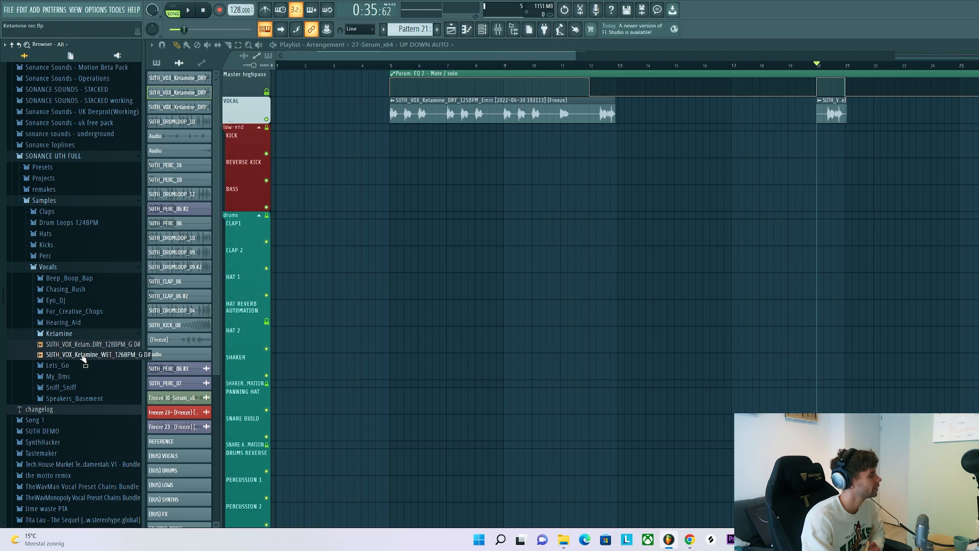
left_click(83, 356)
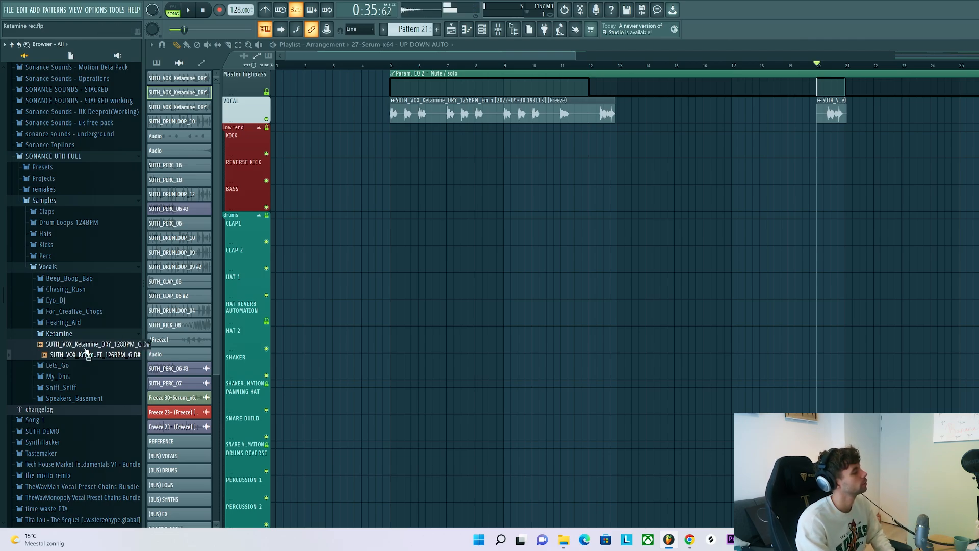
left_click_drag(355, 66, 382, 65)
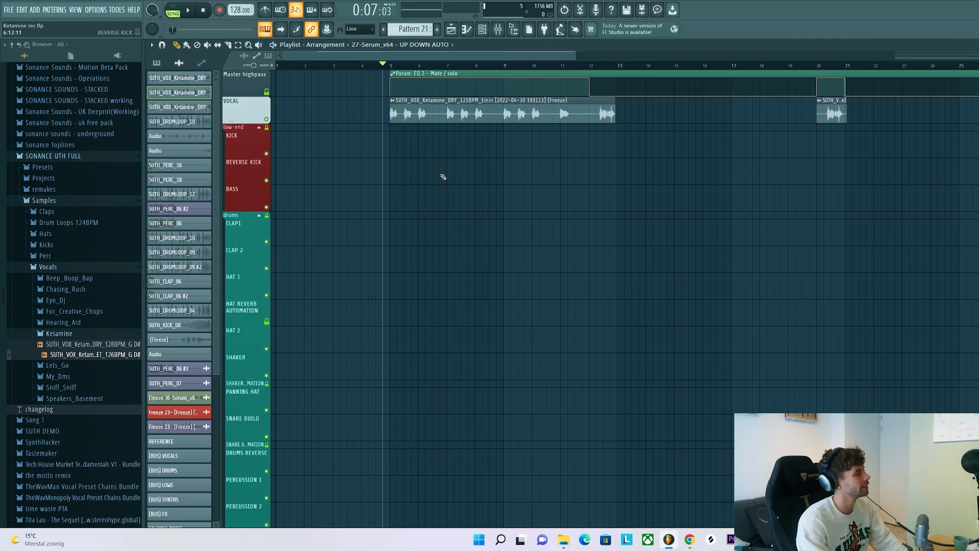
key("space")
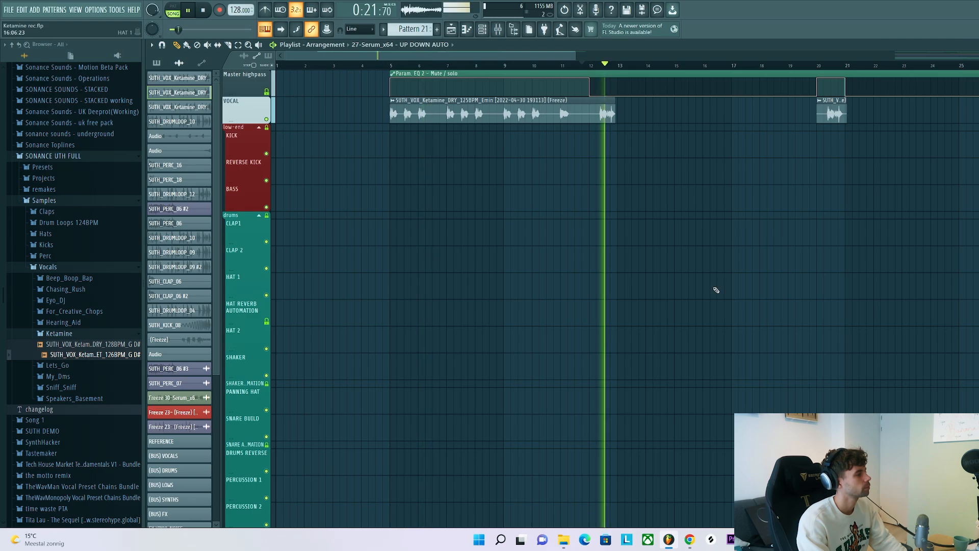
key("space")
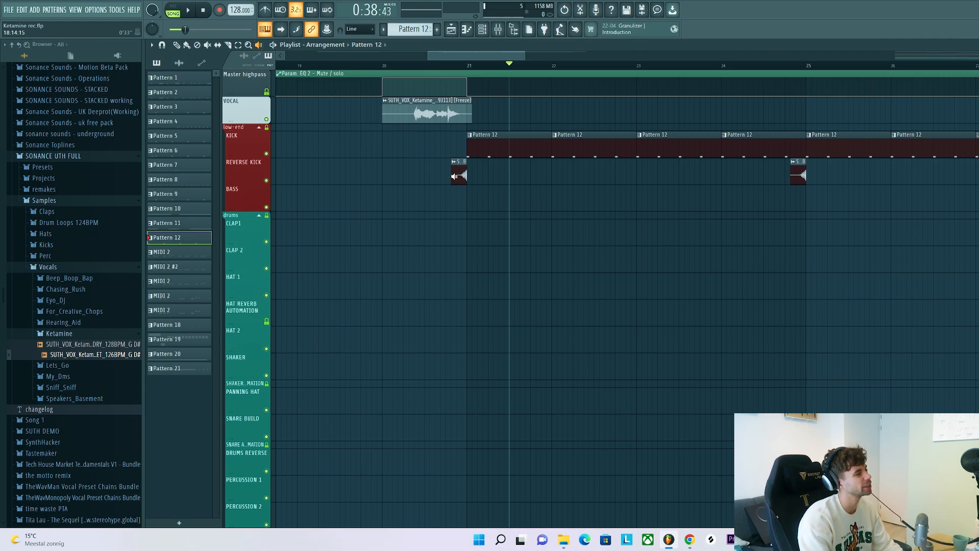
Audition the reverse kick clips before bars 21 and 25, and play the kick section from just before bar 13.
left_click(456, 175)
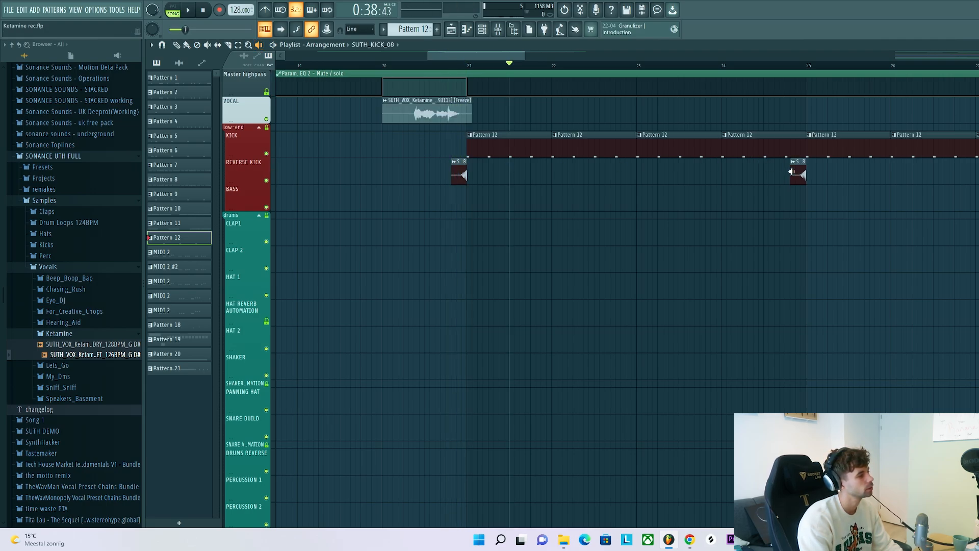
left_click(792, 172)
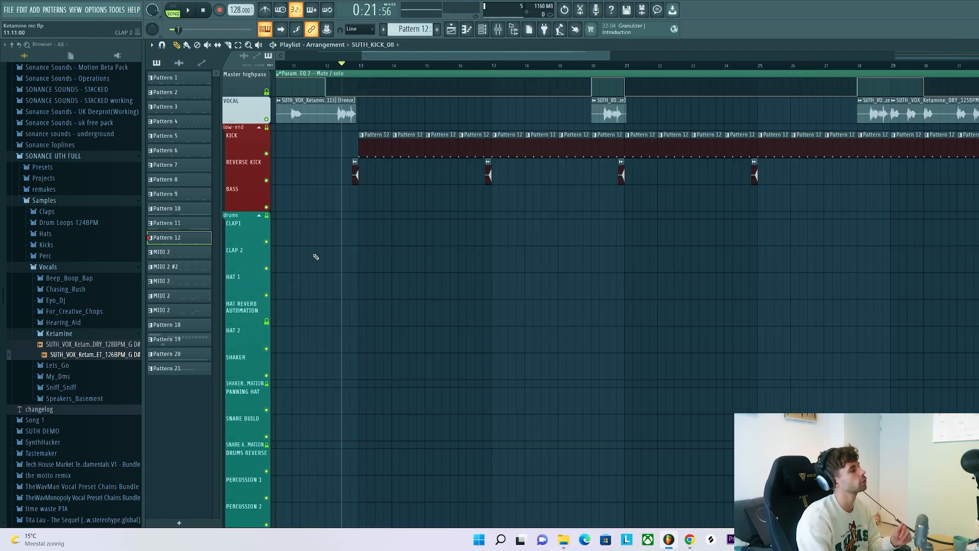
key("space")
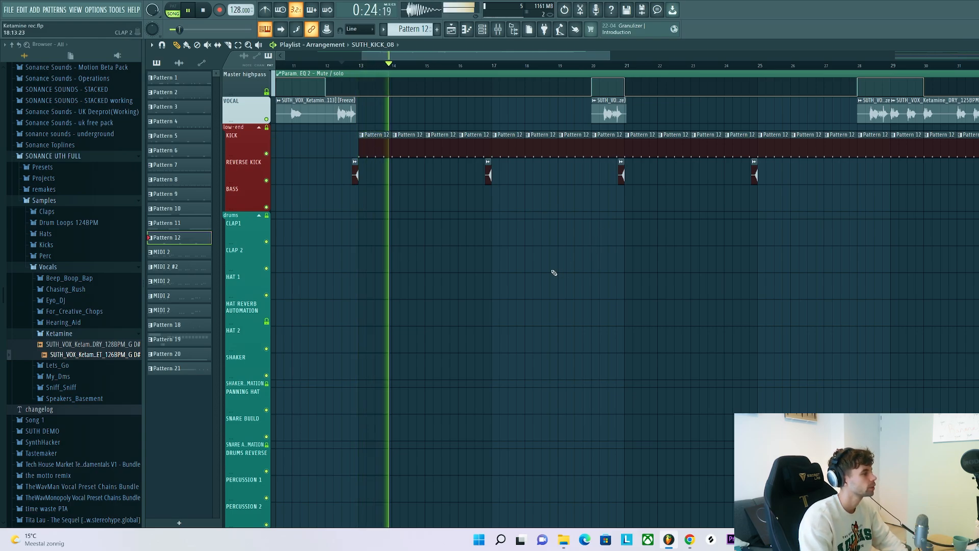
left_click(601, 66)
key("space")
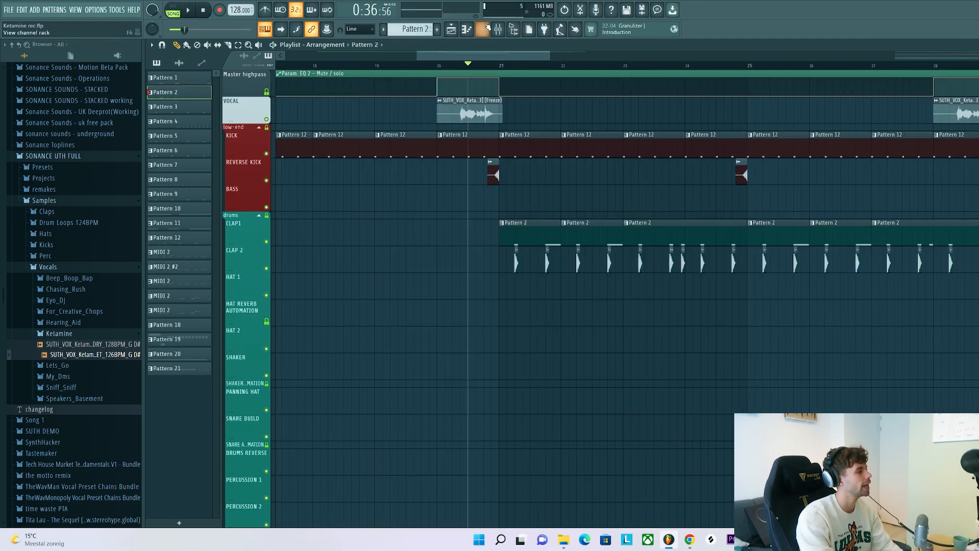
Display the channel rack, inspect the DRMS CLAP sampler, audition its SUTH_CLAP_01 sample, and return to the arrangement.
left_click(487, 27)
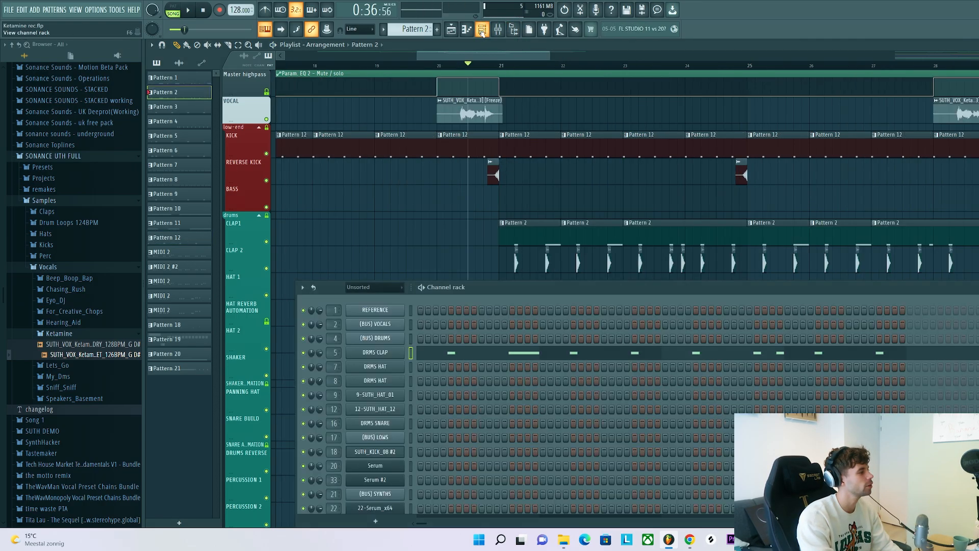
left_click(374, 353)
left_click_drag(377, 132, 400, 140)
key("x")
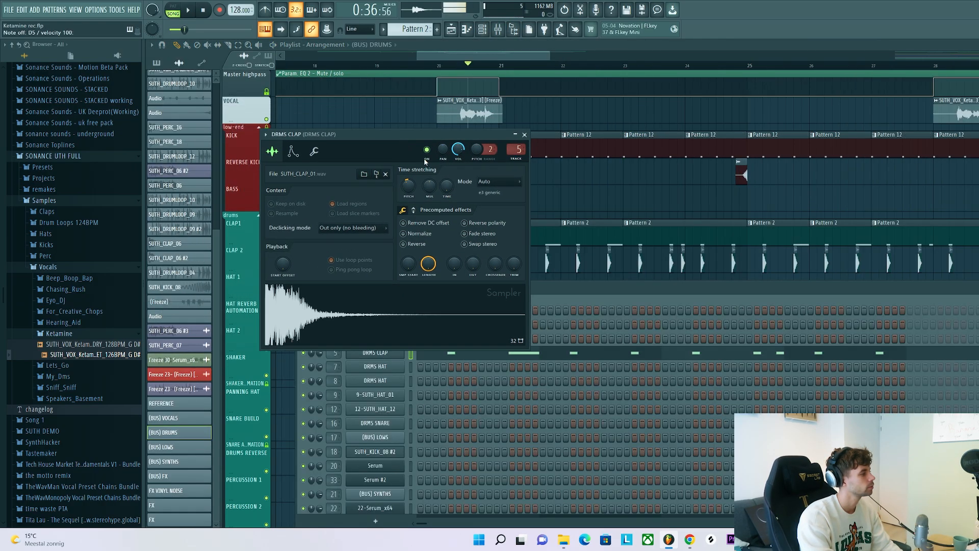
right_click(586, 200)
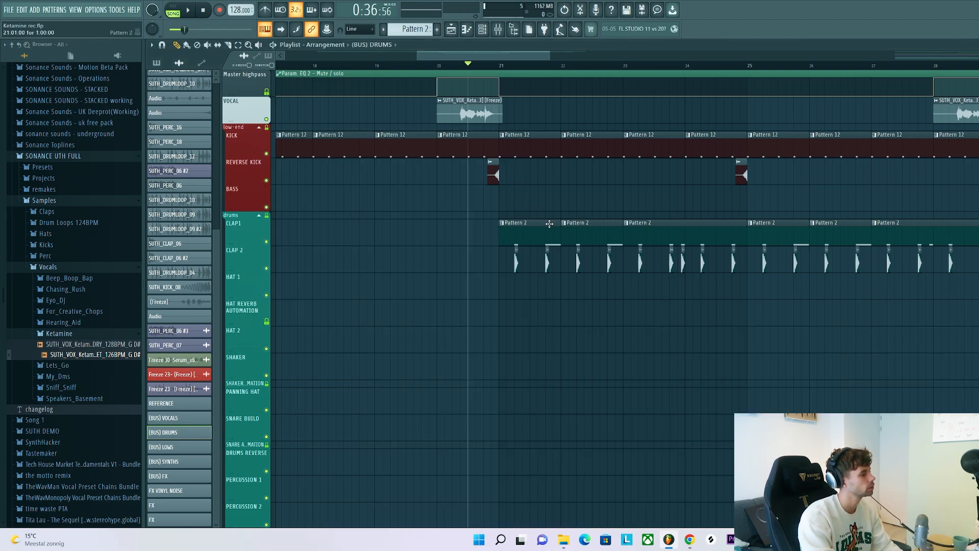
Audition the individual SUTH_DRUMLOOP_10 slices on the CLAP 2 track between bars 21 and 25.
left_click(516, 257)
scroll(515, 257, "up", 5)
right_click(545, 257, "ctrl+alt")
right_click(543, 257, "ctrl+alt")
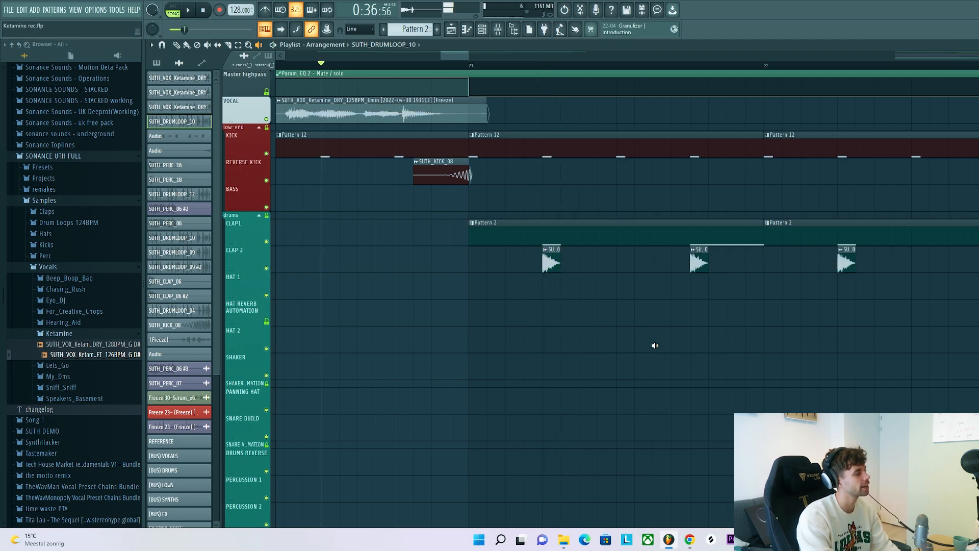
left_click(666, 354)
scroll(547, 358, "down", 4)
scroll(488, 358, "right", 3)
scroll(561, 316, "up", 5)
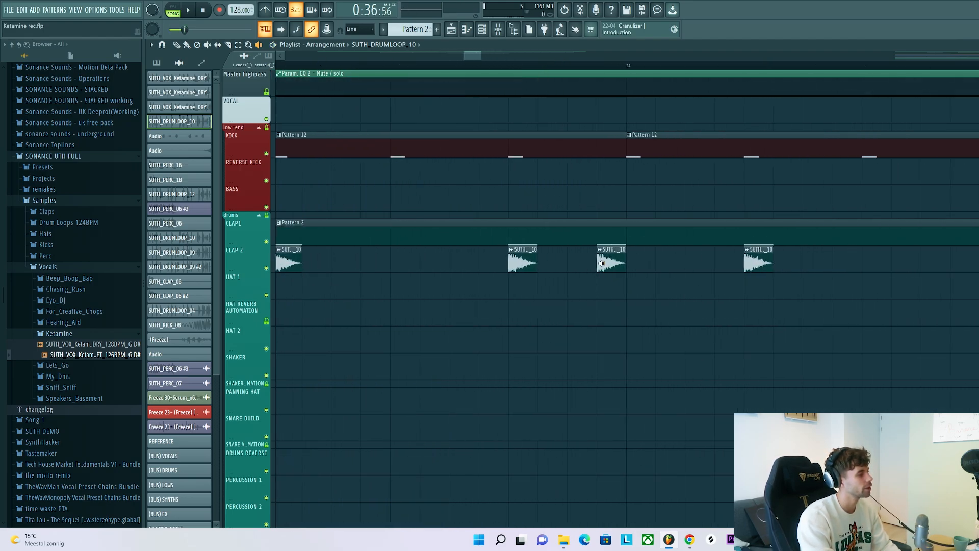
right_click(601, 262, "ctrl+alt")
scroll(605, 262, "down", 4)
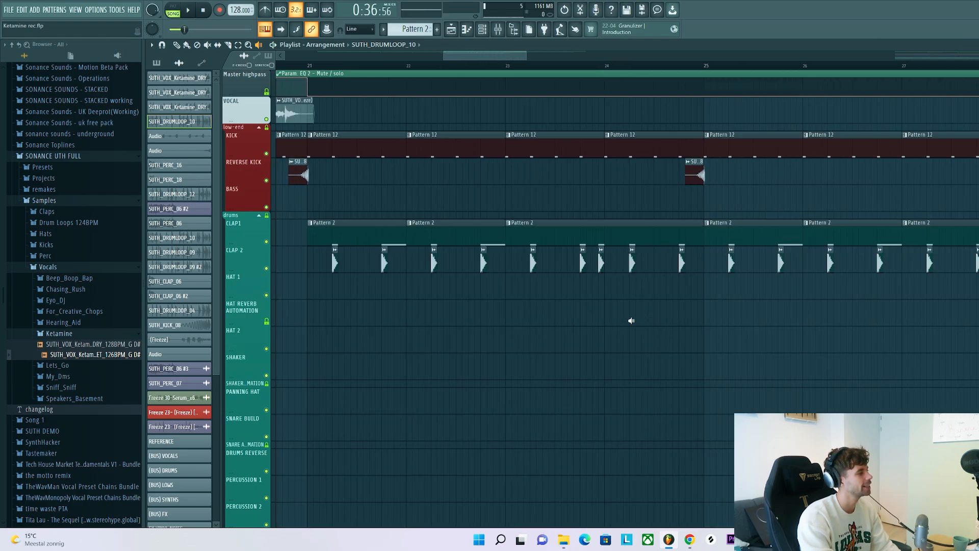
scroll(632, 325, "down", 3)
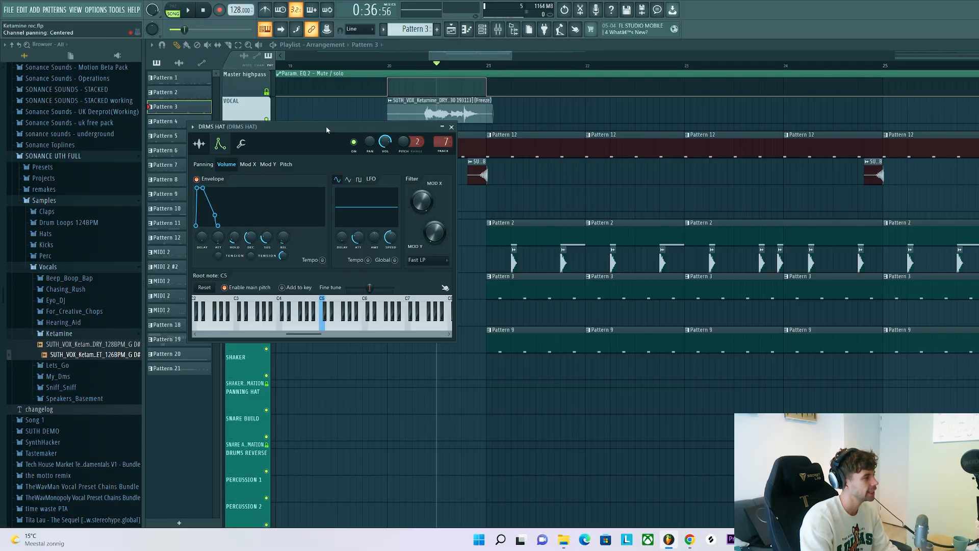
Review the volume envelope of Pattern 3's DRMS HAT sampler and dismiss its window.
left_click_drag(326, 126, 599, 178)
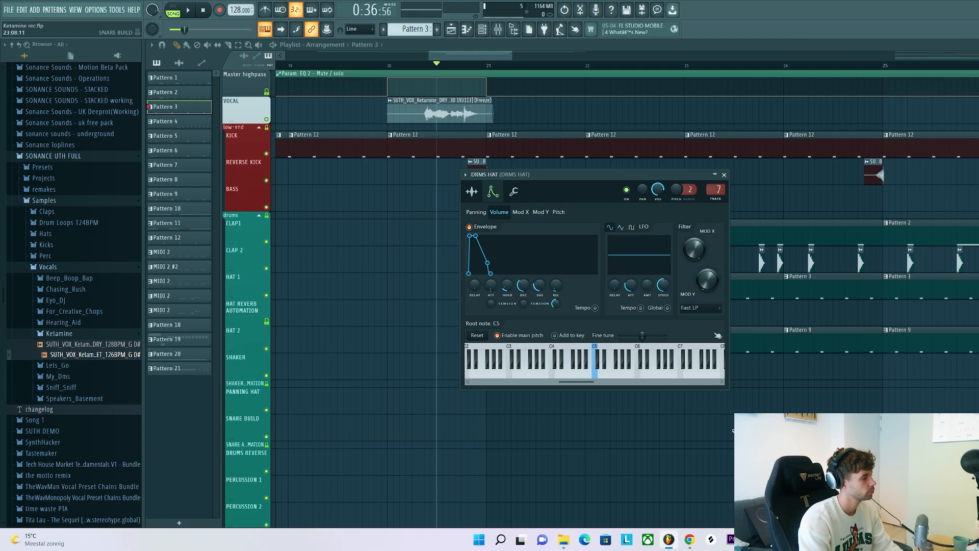
key("Escape")
Inspect Pattern 9's hat notes and its 9-SUTH_HAT_01 sampler, and play the arrangement with both hats from before bar 21.
double_click(534, 339)
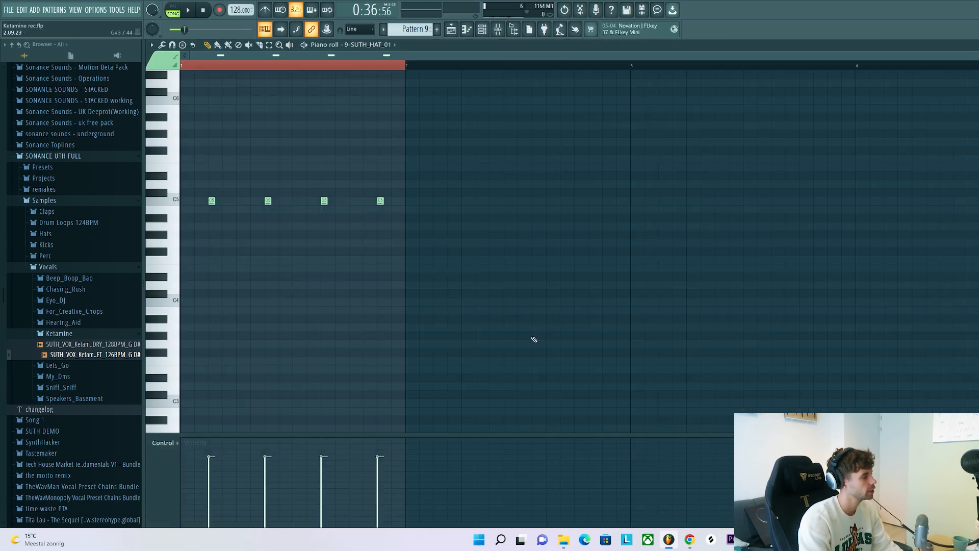
key("F6")
left_click(369, 394)
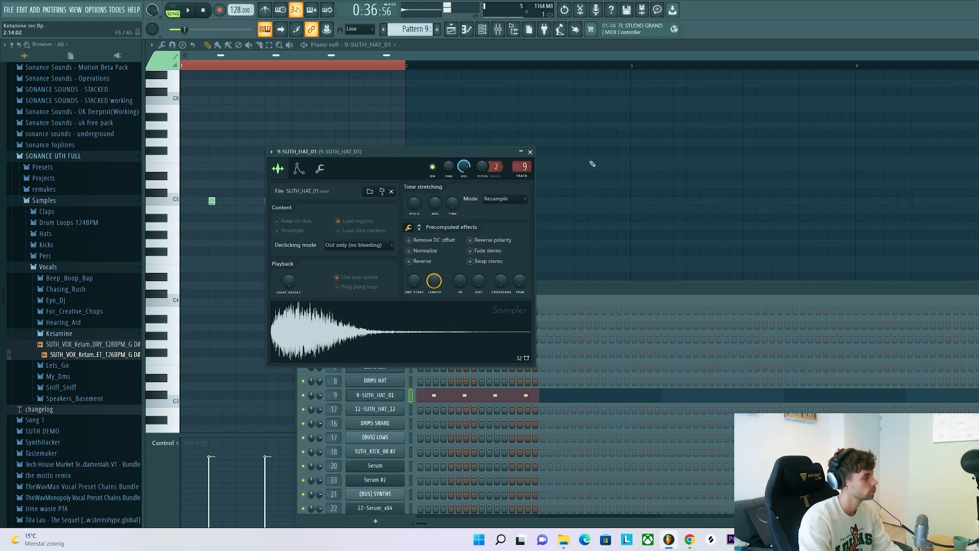
left_click(452, 29)
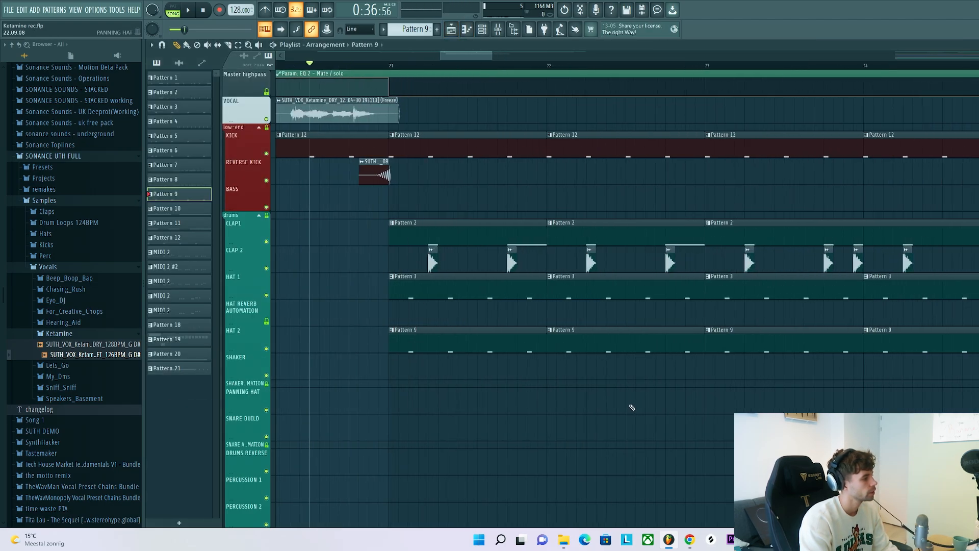
key("space")
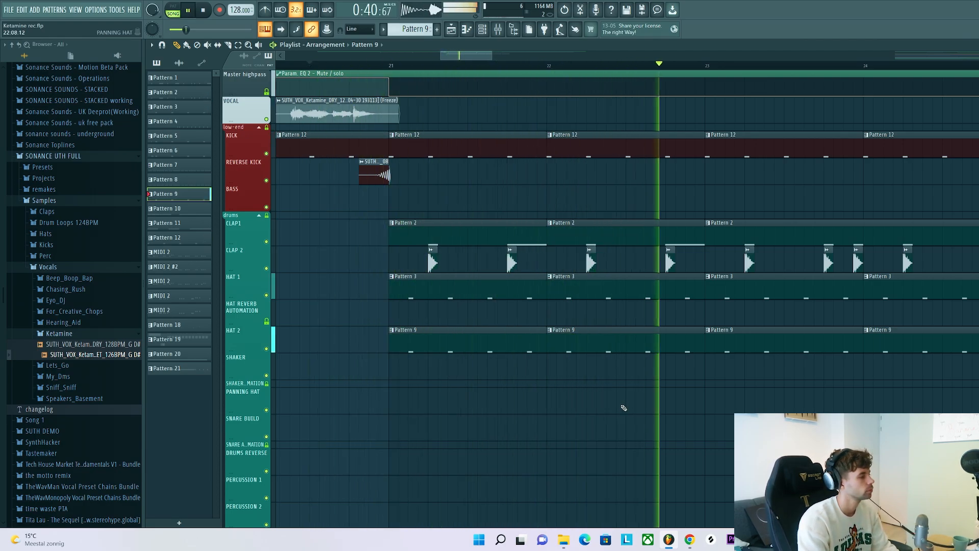
key("space")
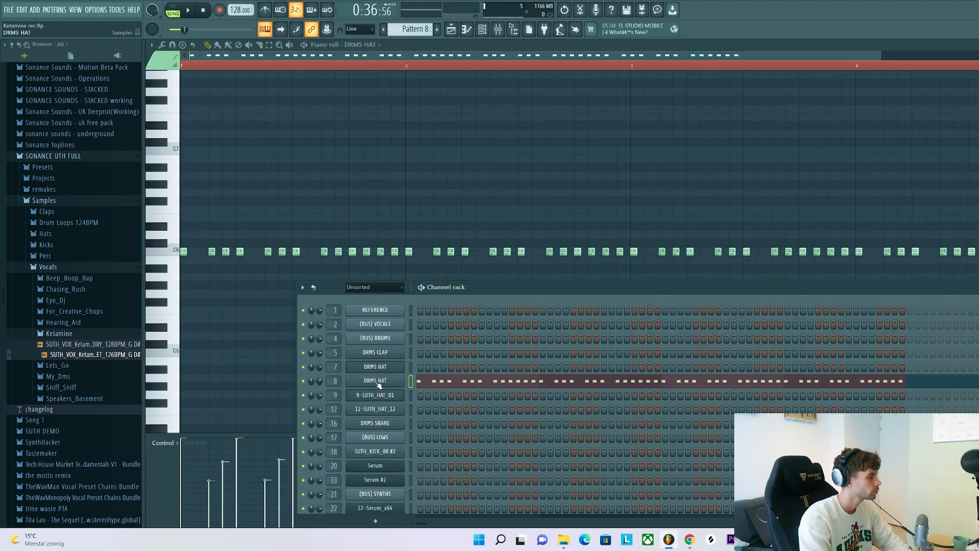
Inspect and audition the DRMS HAT sampler on mixer track 8 that plays Pattern 8's shaker notes.
left_click(377, 382)
left_click_drag(342, 138, 359, 142)
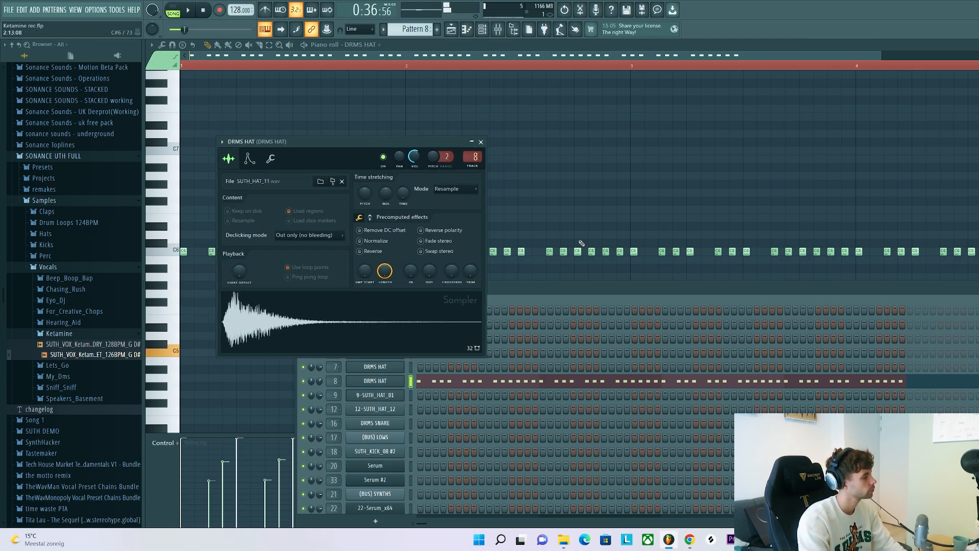
right_click(329, 120)
key("space")
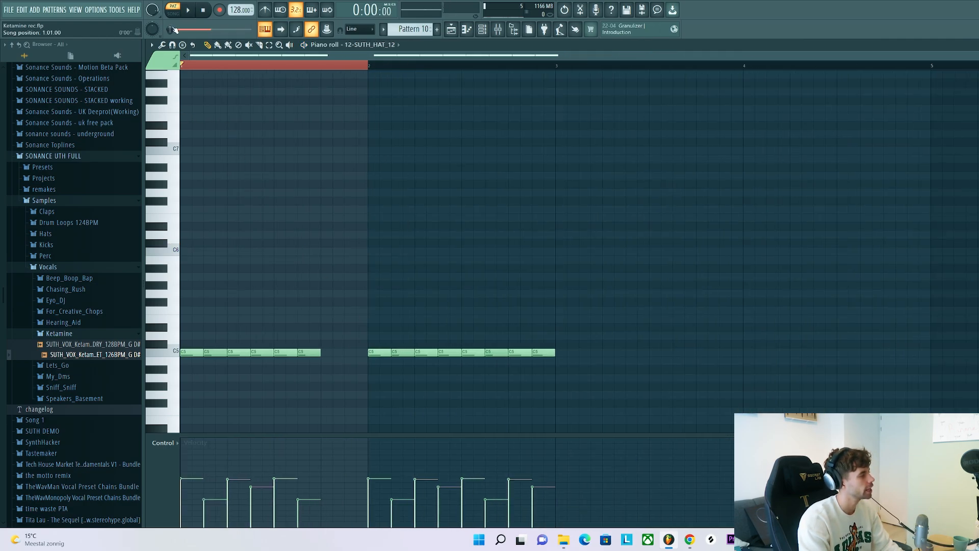
Play Pattern 10's 12-SUTH_HAT_12 notes on their own, and play the arrangement from just before bar 21.
key("space")
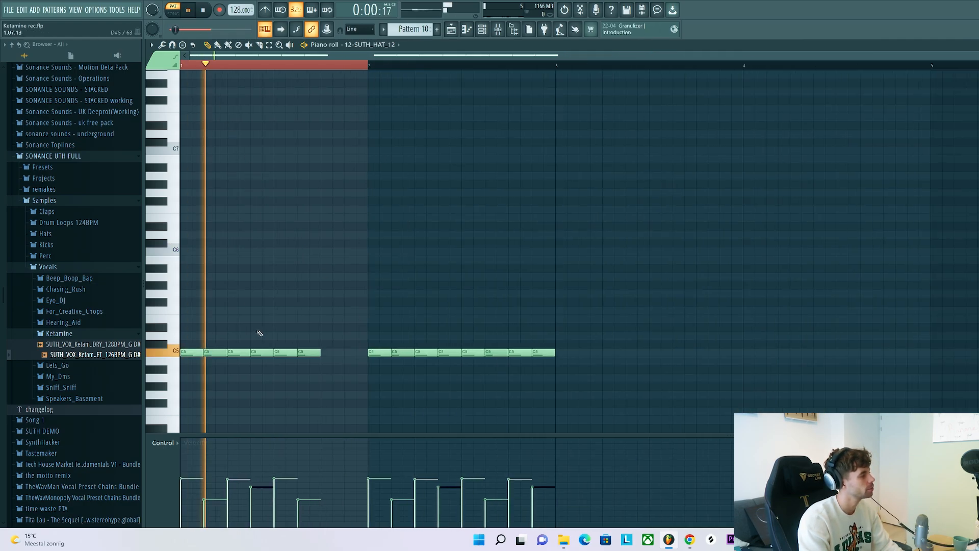
scroll(260, 332, "down", 3)
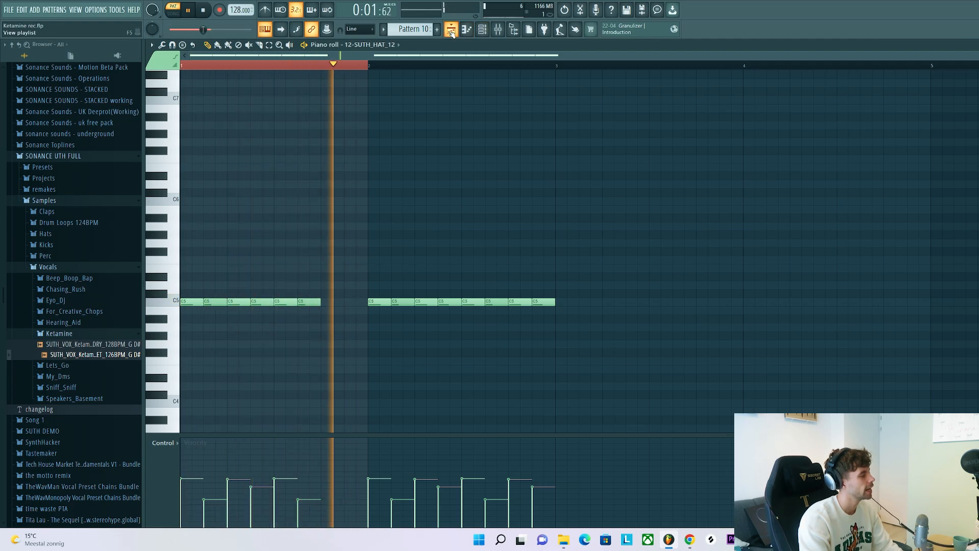
key("F5")
scroll(511, 473, "down", 2)
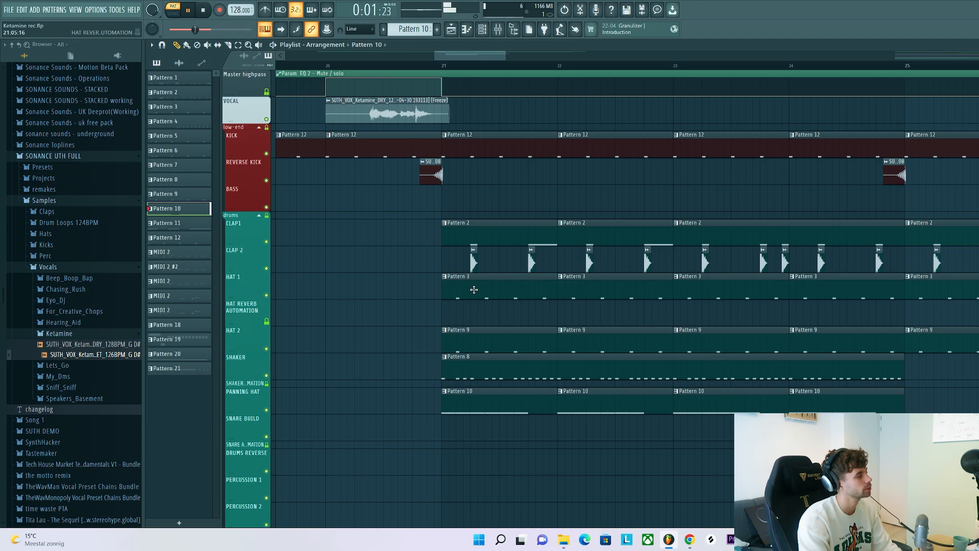
left_click(433, 69)
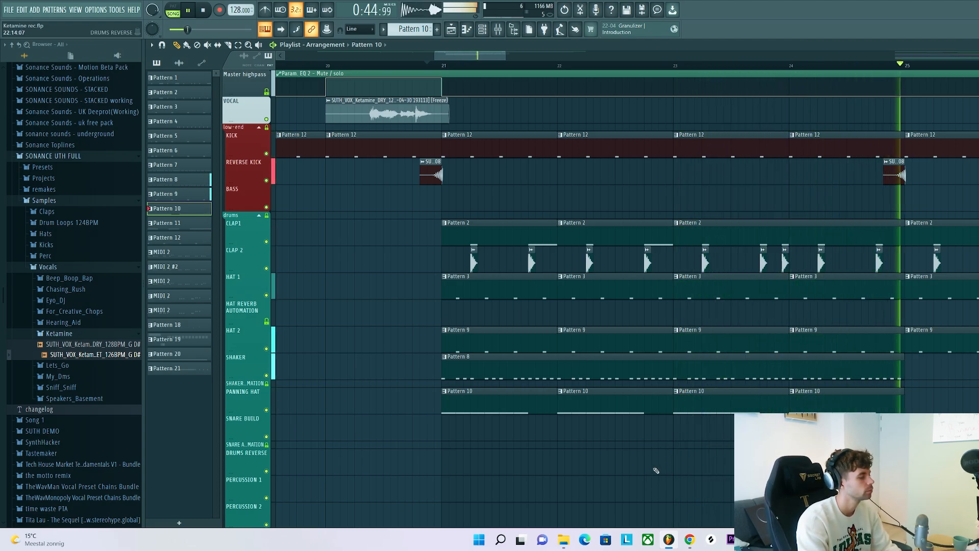
key("space")
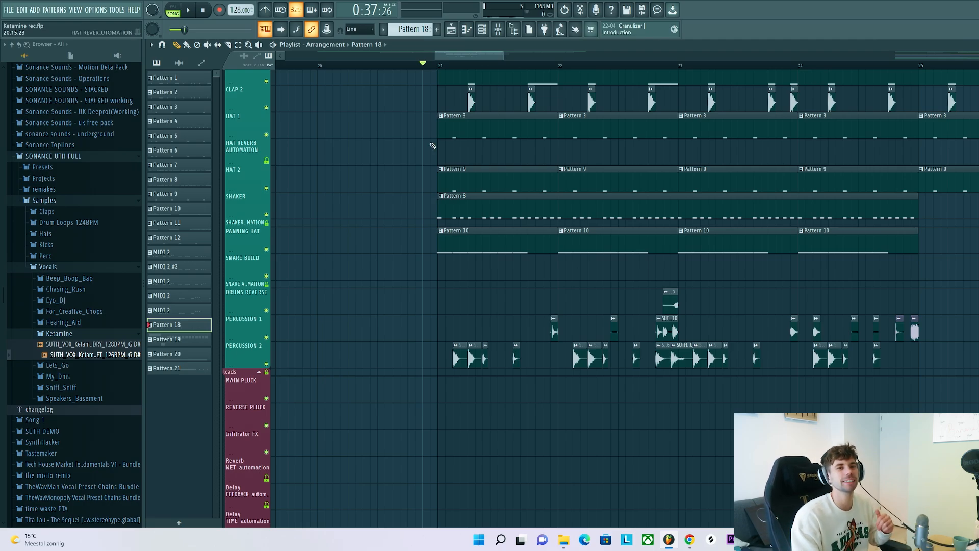
Audition the SUTH_DRUMLOOP_04 slices on PERCUSSION 2 and the first PERCUSSION 1 clip in bar 21.
scroll(481, 359, "up", 4)
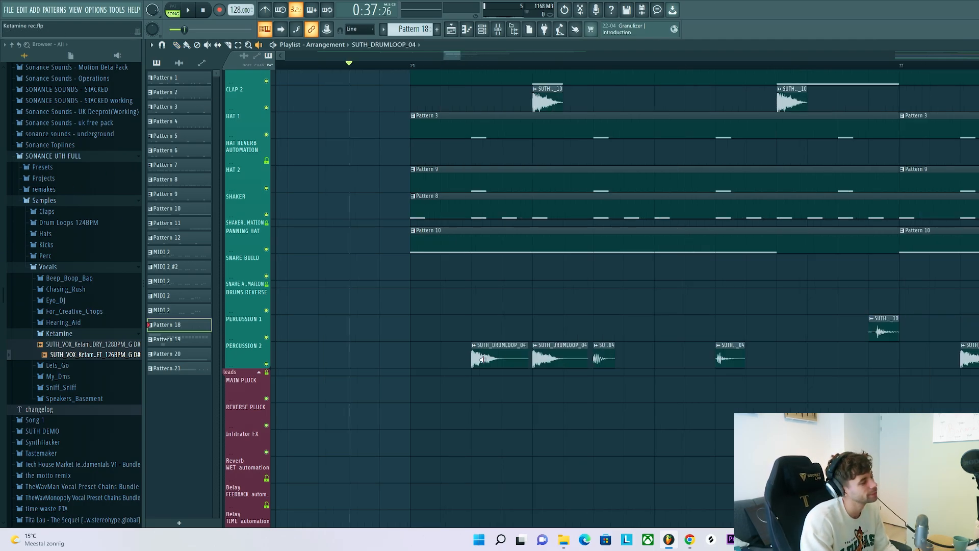
left_click(485, 356)
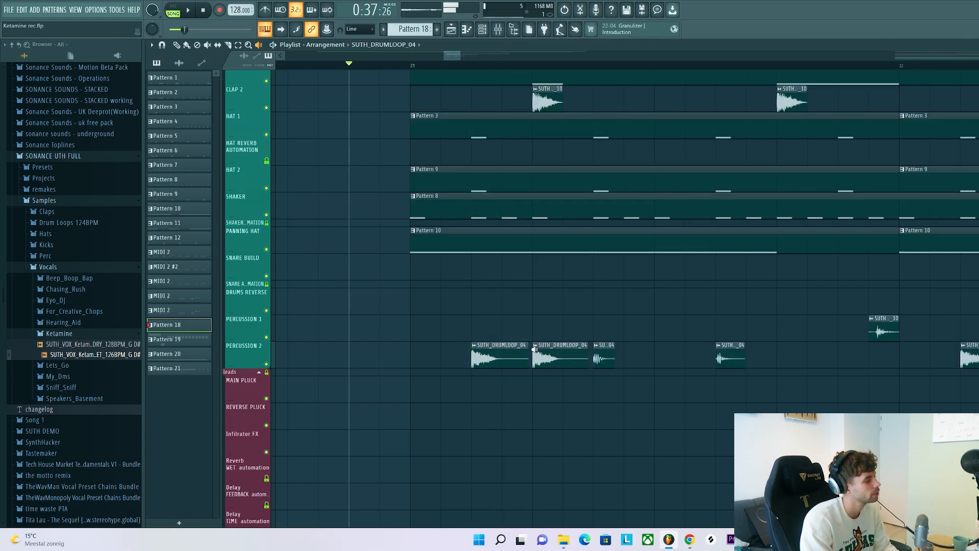
left_click(553, 353)
left_click(594, 355)
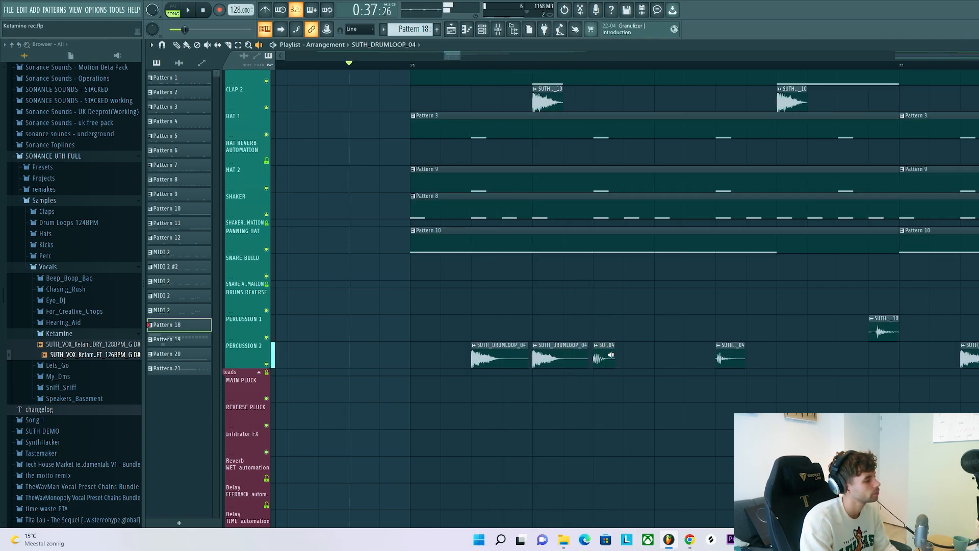
left_click(716, 359)
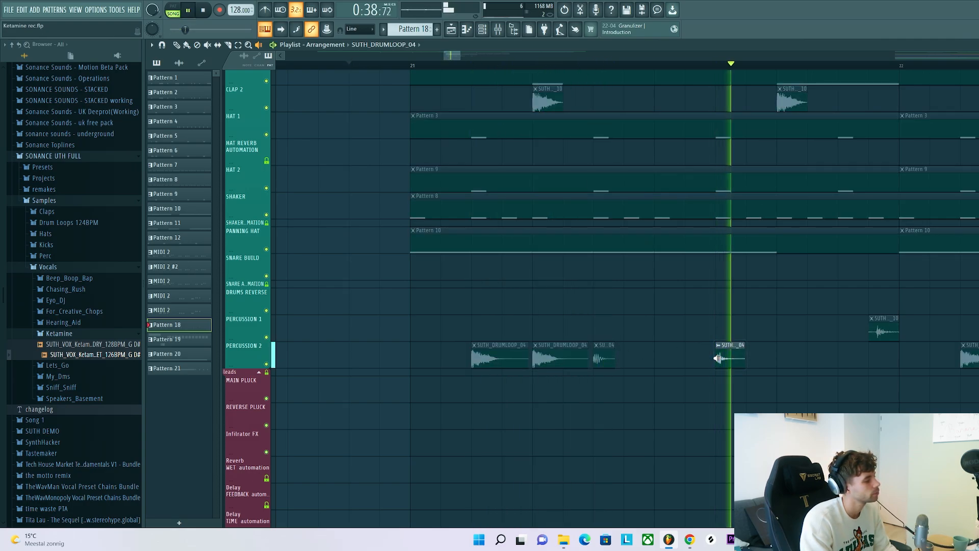
left_click(870, 322)
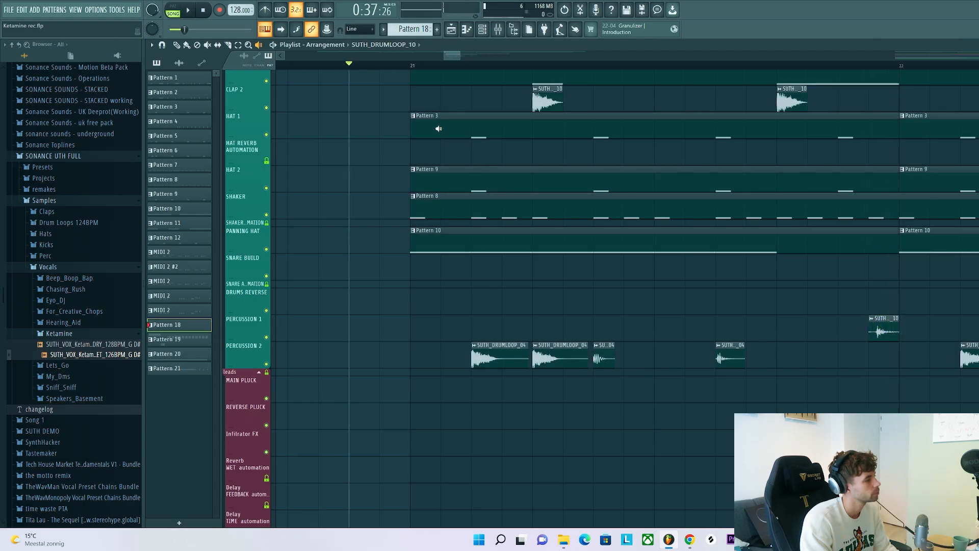
Solo the PERCUSSION 2 track and enable PERCUSSION 1 alongside it.
right_click(266, 364)
left_click(267, 337)
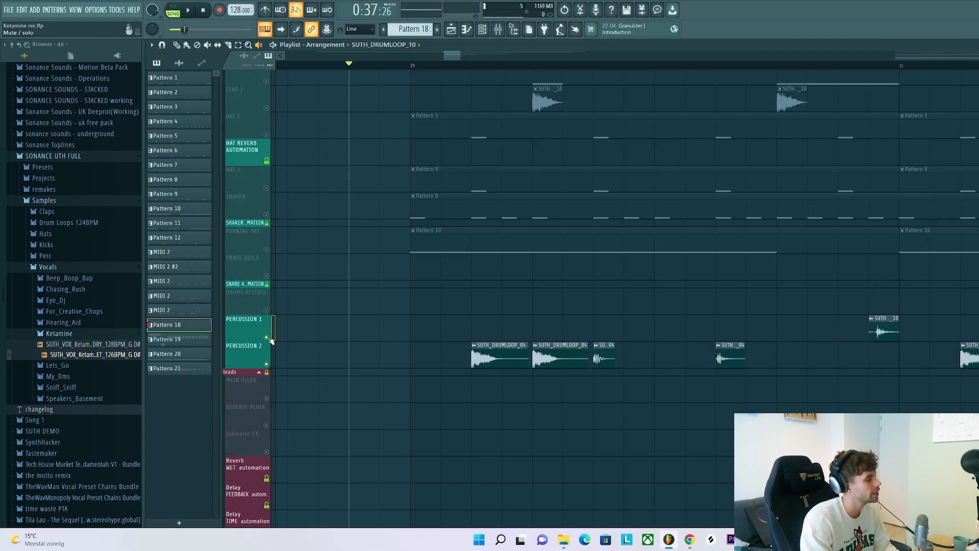
Play the PERCUSSION 1 and PERCUSSION 2 clips together from just before bar 21, following them through bar 23.
key("space")
scroll(421, 411, "down", 1)
scroll(421, 411, "down", 3)
scroll(696, 395, "down", 1)
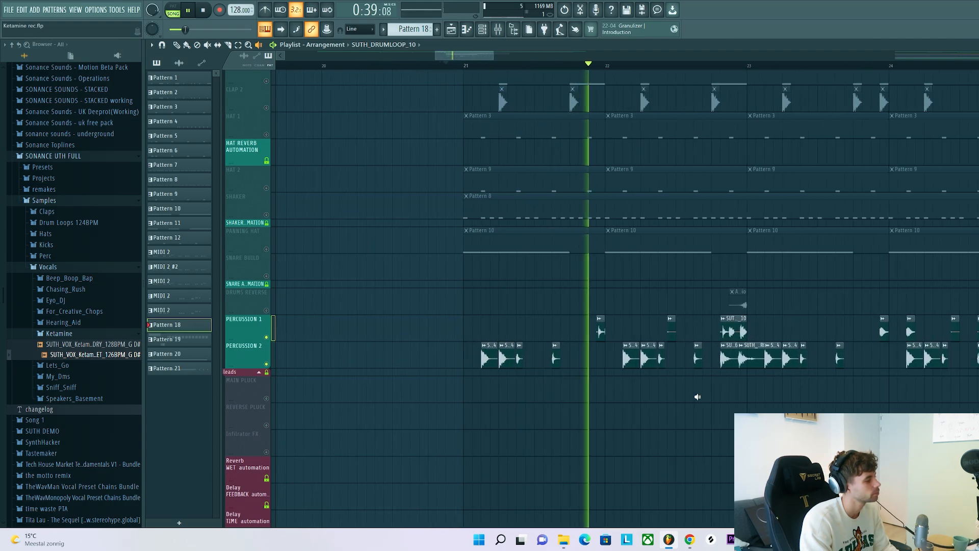
scroll(707, 393, "up", 3)
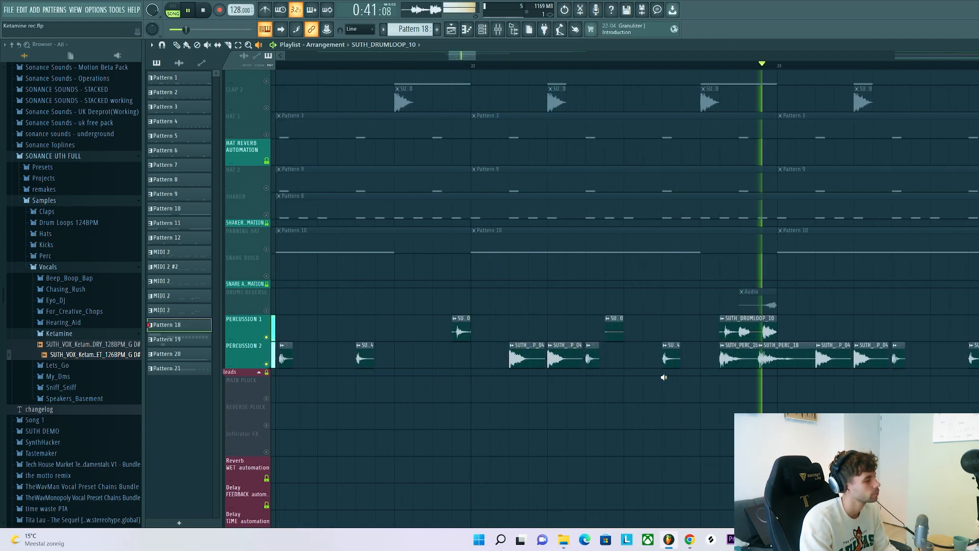
scroll(664, 377, "down", 3)
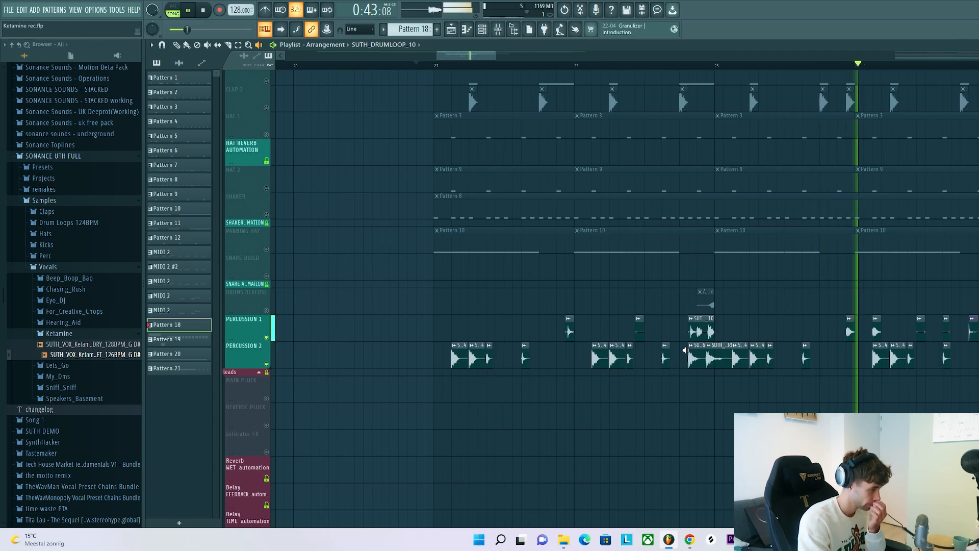
key("space")
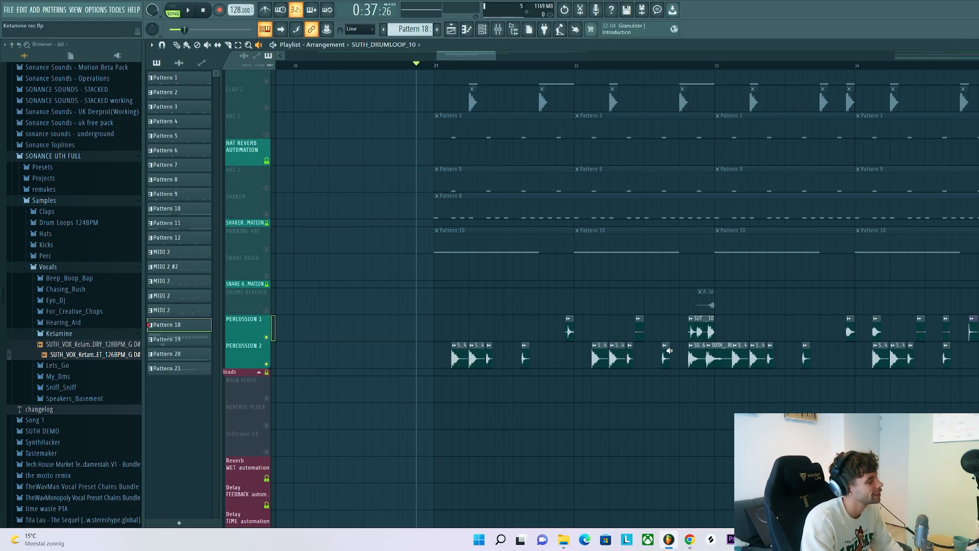
Play the arrangement from bar 20 with all drum and low-end tracks enabled to hear the full groove.
scroll(482, 437, "up", 2)
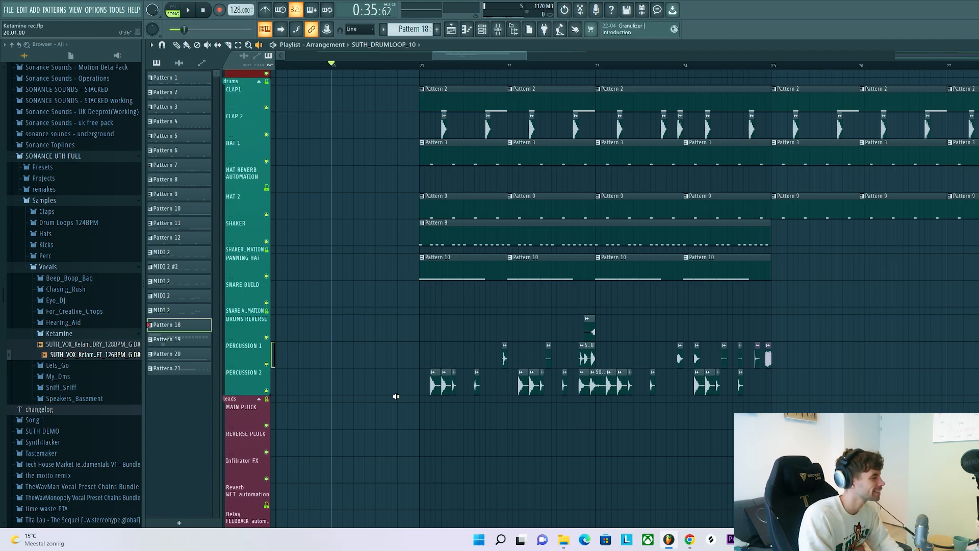
key("space")
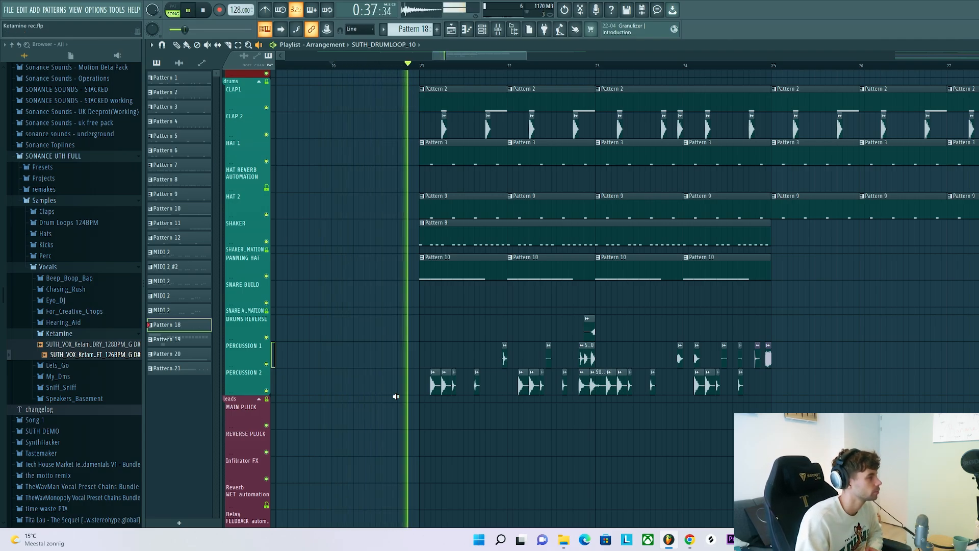
scroll(395, 395, "up", 4)
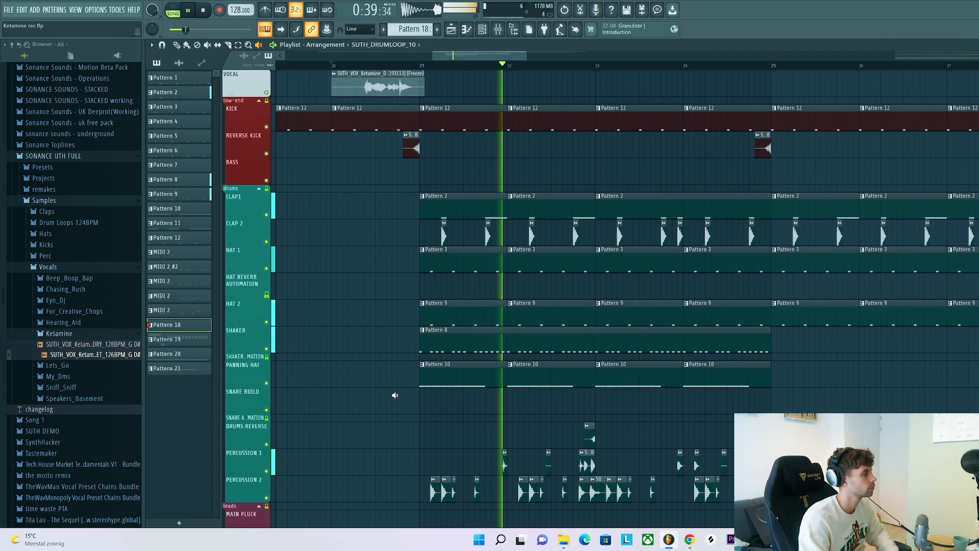
scroll(395, 396, "down", 1)
scroll(393, 396, "down", 1)
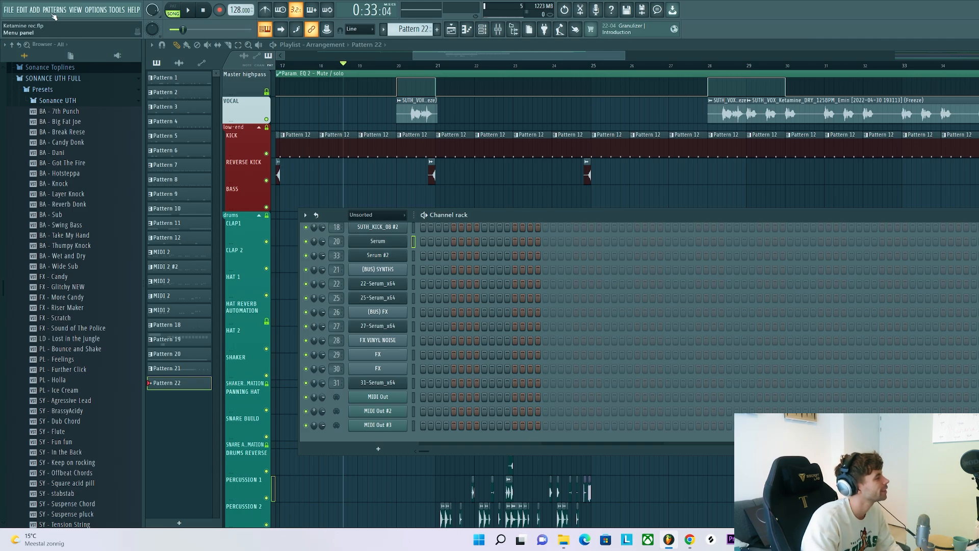
Add a new Serum instrument and load the BA - Big Fat Joe preset from SUTH Serum Presets.
left_click(34, 10)
left_click(125, 113)
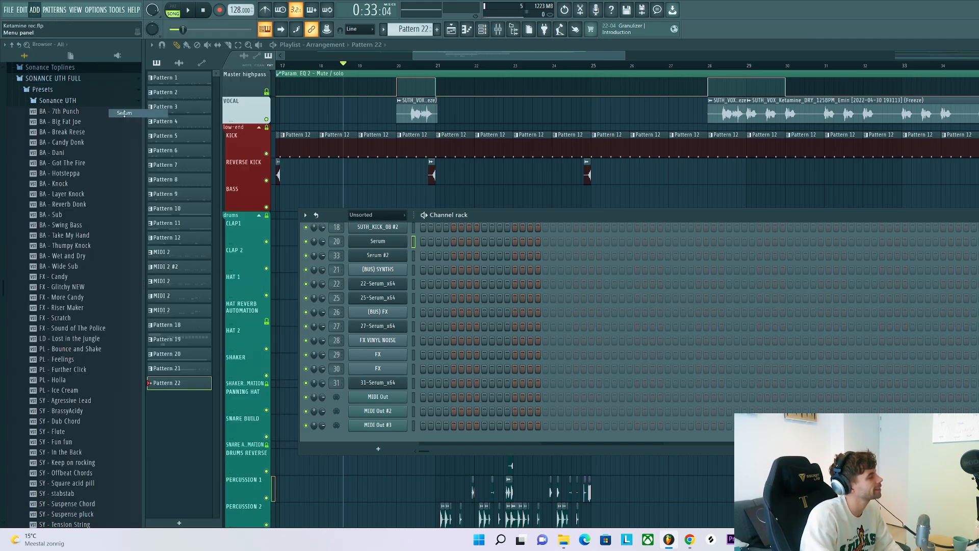
left_click_drag(387, 87, 588, 129)
left_click(586, 136)
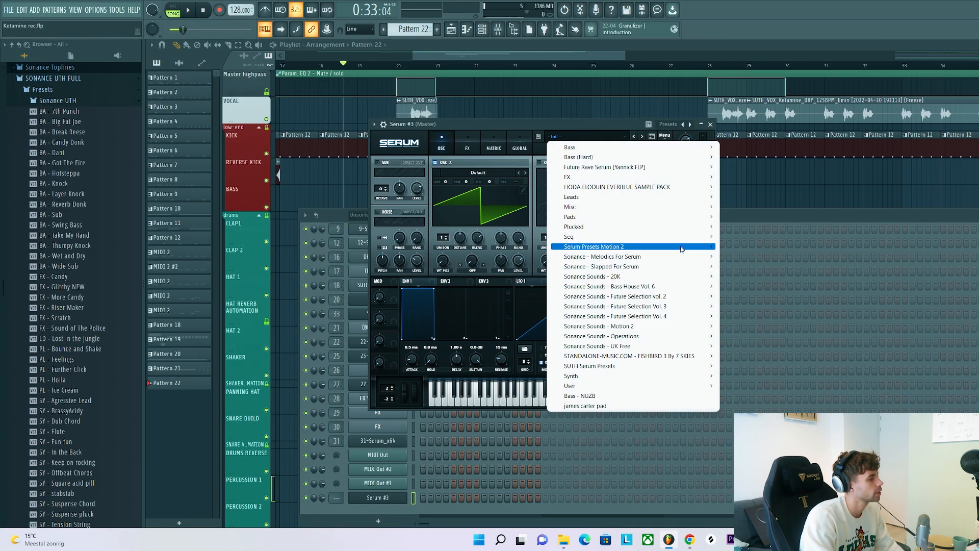
mouse_move(648, 365)
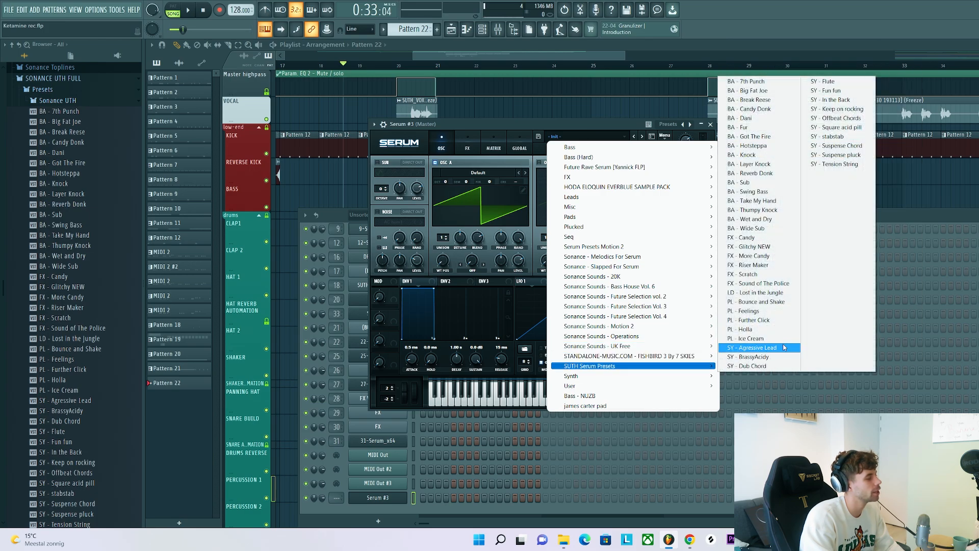
left_click(765, 90)
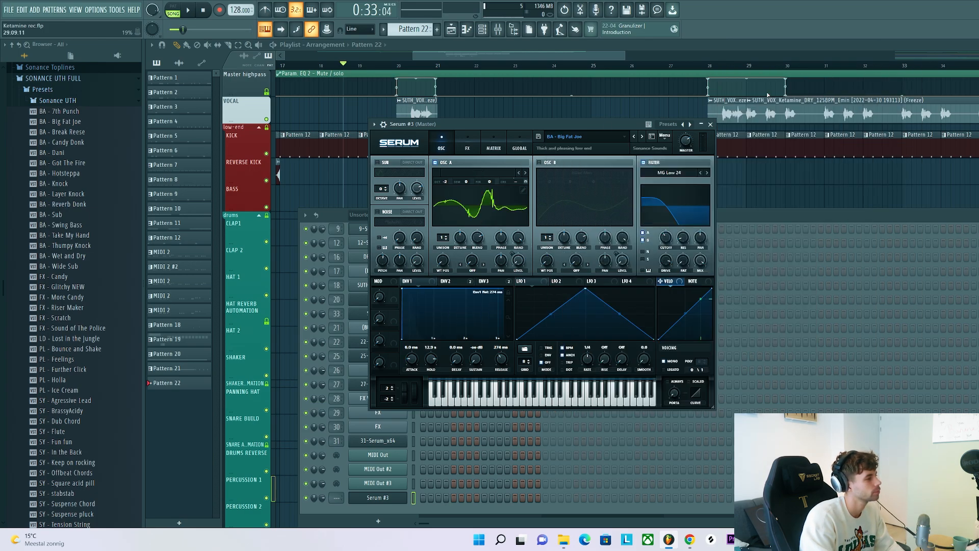
left_click_drag(535, 123, 601, 113)
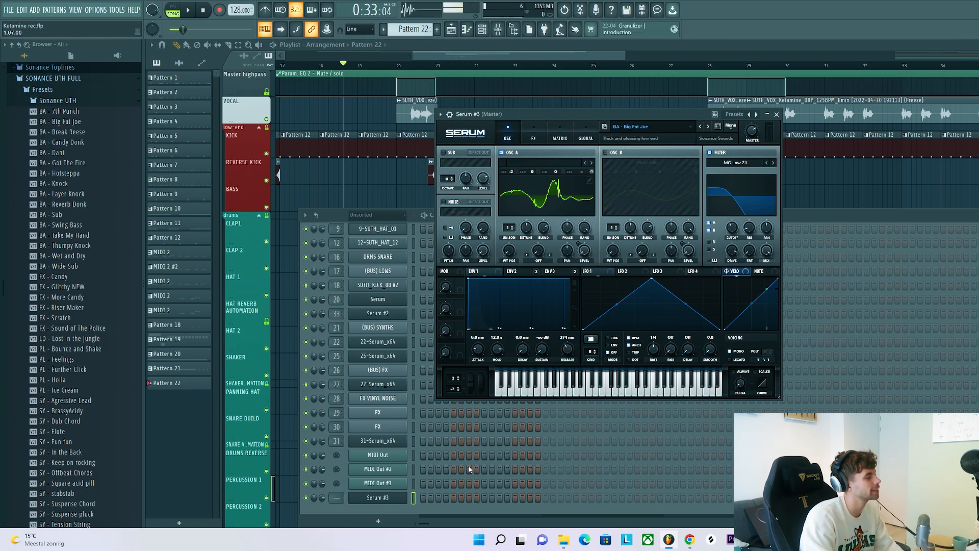
Write a D#4 bass rhythm for the new Serum in bar 1: three short notes, one longer note, three short notes.
right_click(402, 497)
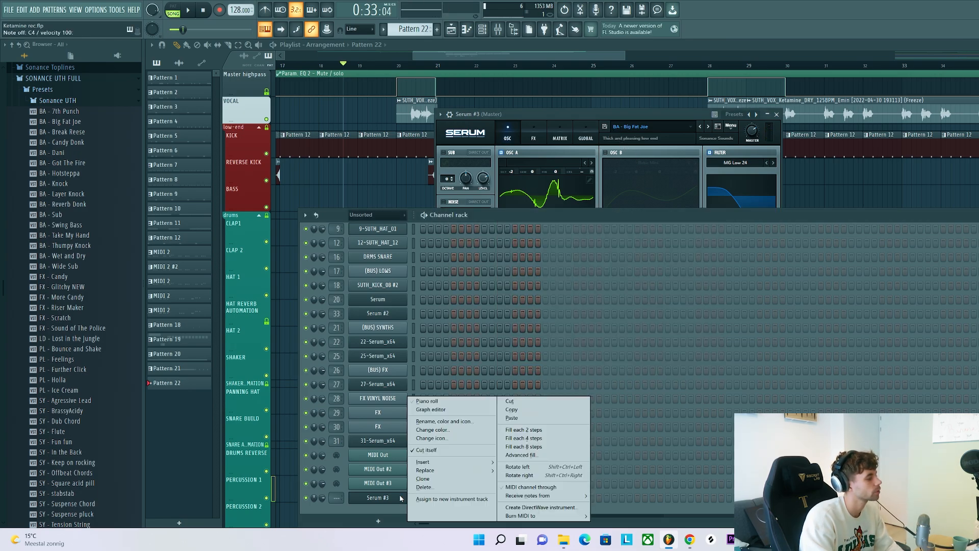
left_click(443, 401)
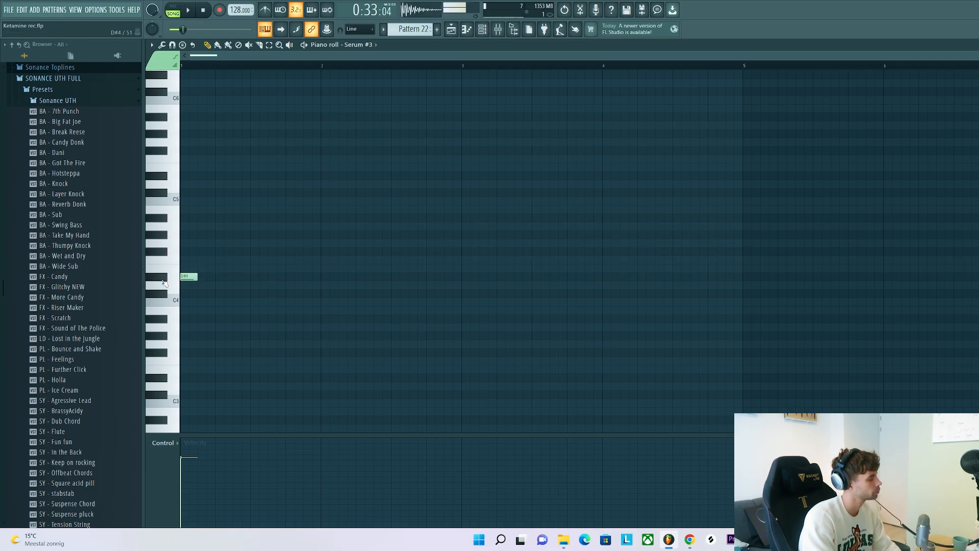
scroll(199, 278, "up", 3)
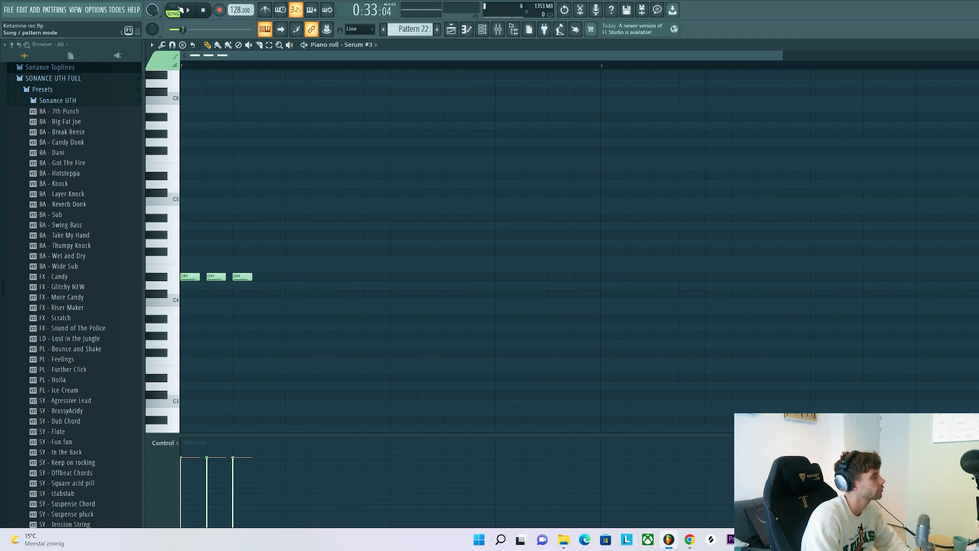
key("space")
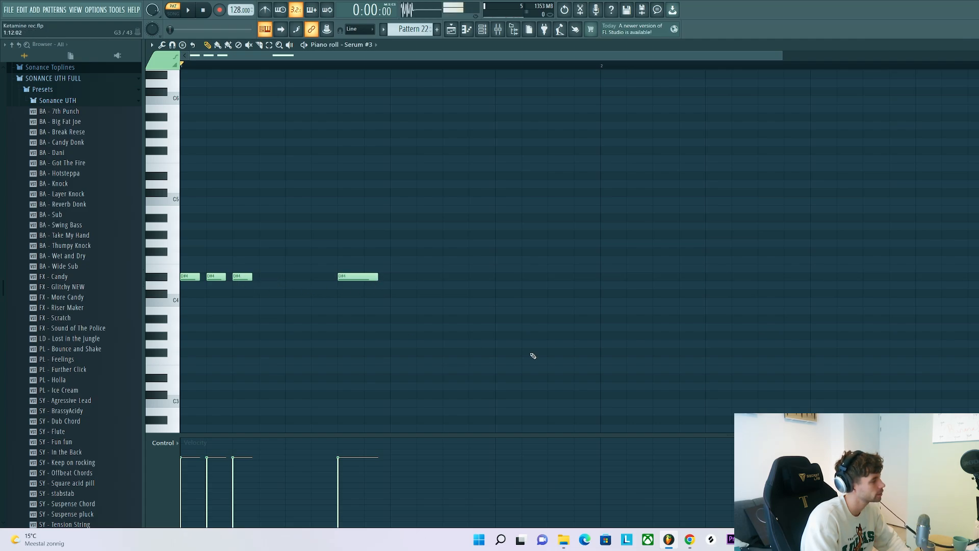
key("space")
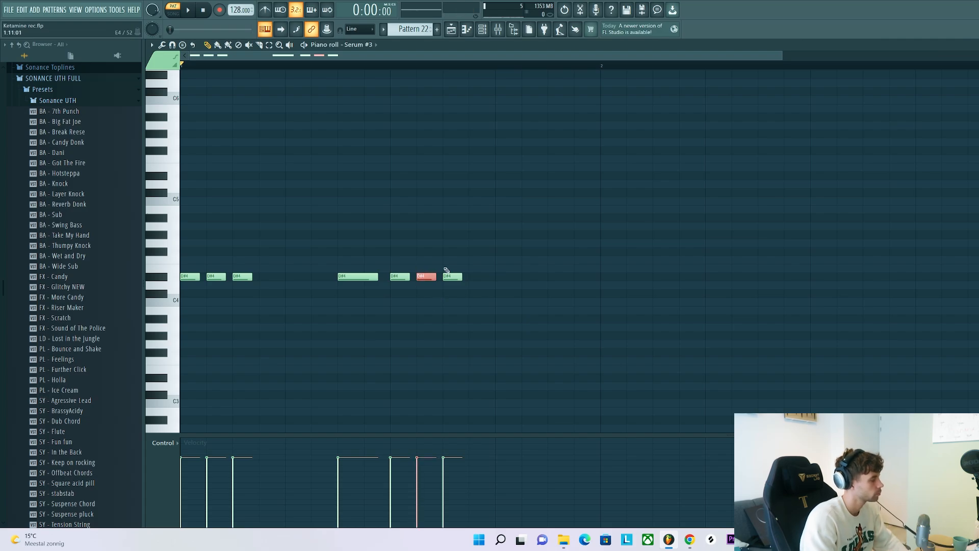
key("space")
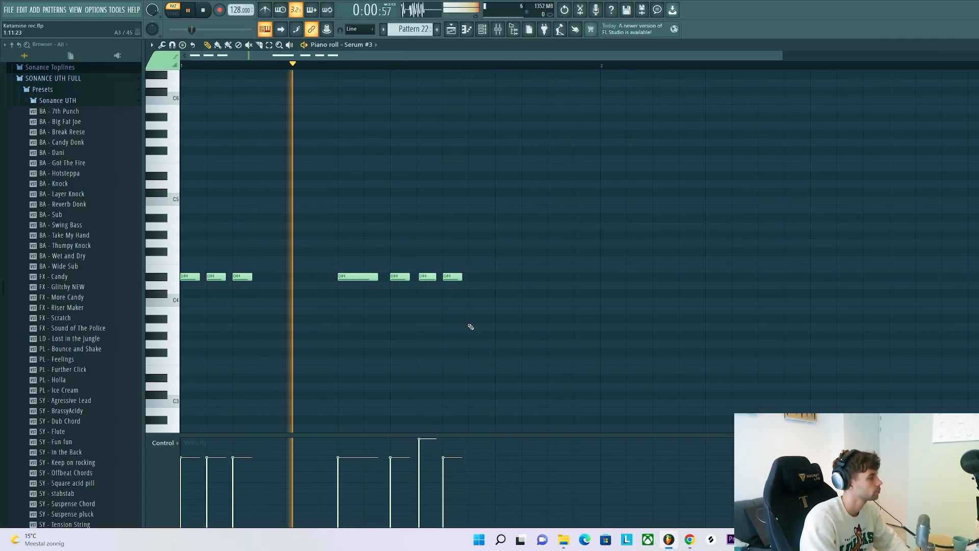
Duplicate the bar 1 bass phrase into bar 2 and raise the copy's last three notes to E4.
scroll(481, 314, "down", 3)
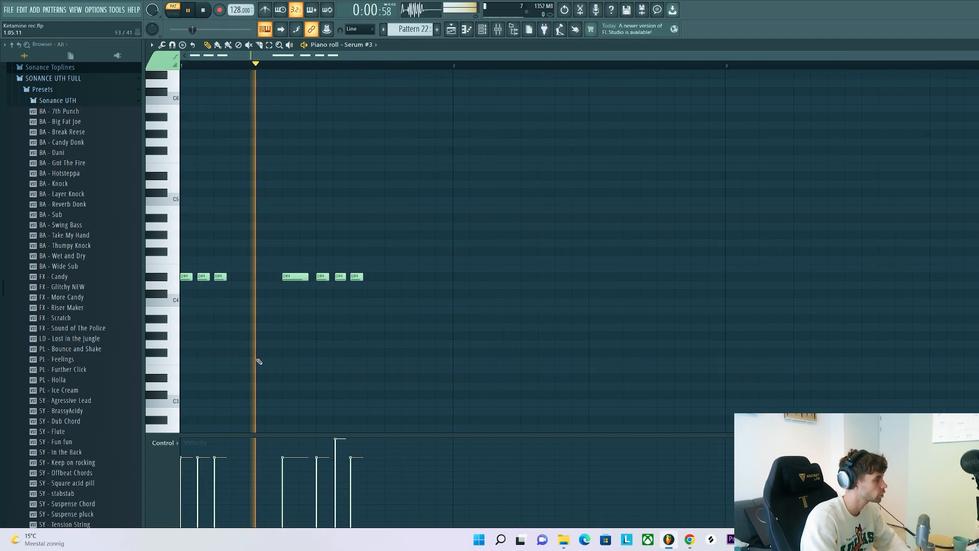
left_click_drag(256, 323, 458, 276)
left_click(513, 365)
key("space")
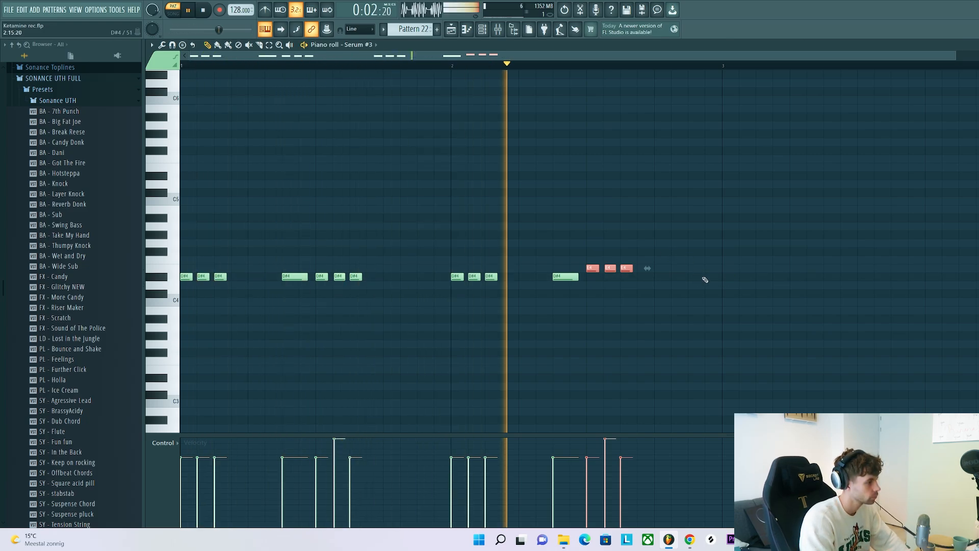
left_click(707, 276)
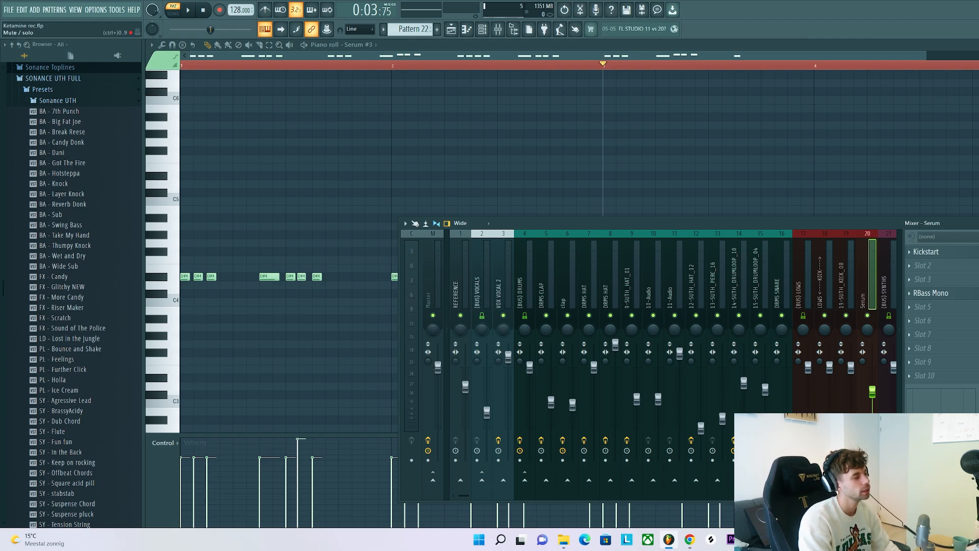
Examine the Kickstart and RBass Mono effects on the Serum mixer track while the bass pattern plays.
left_click(964, 253)
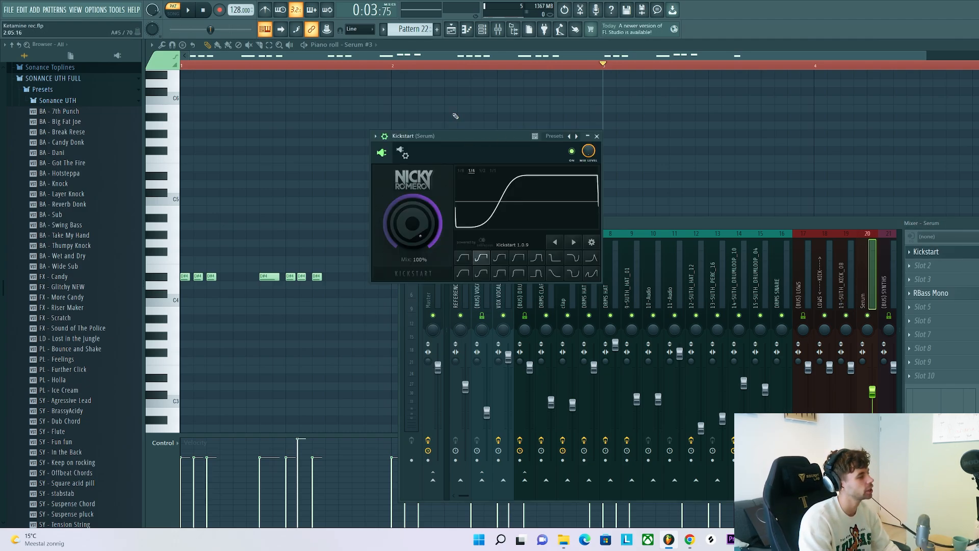
key("space")
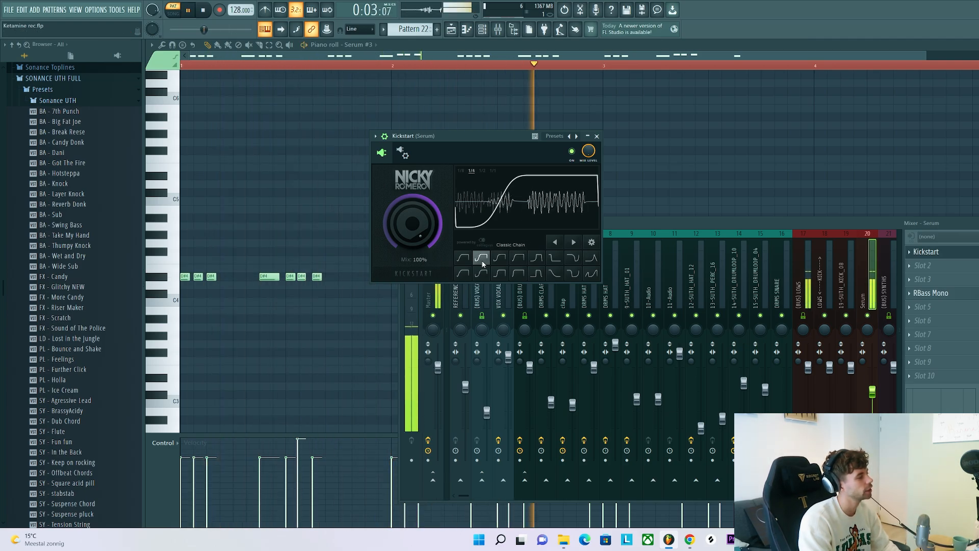
left_click(930, 292)
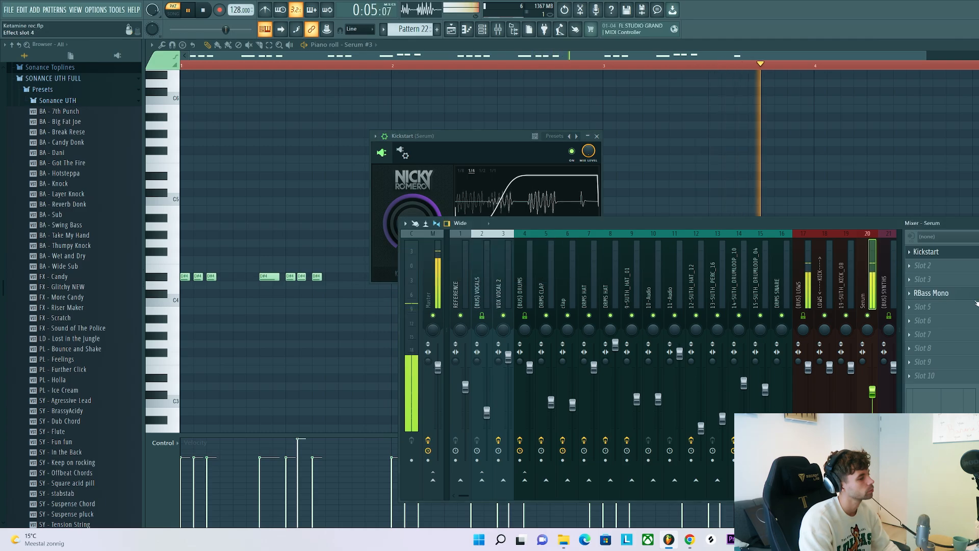
left_click_drag(261, 153, 479, 146)
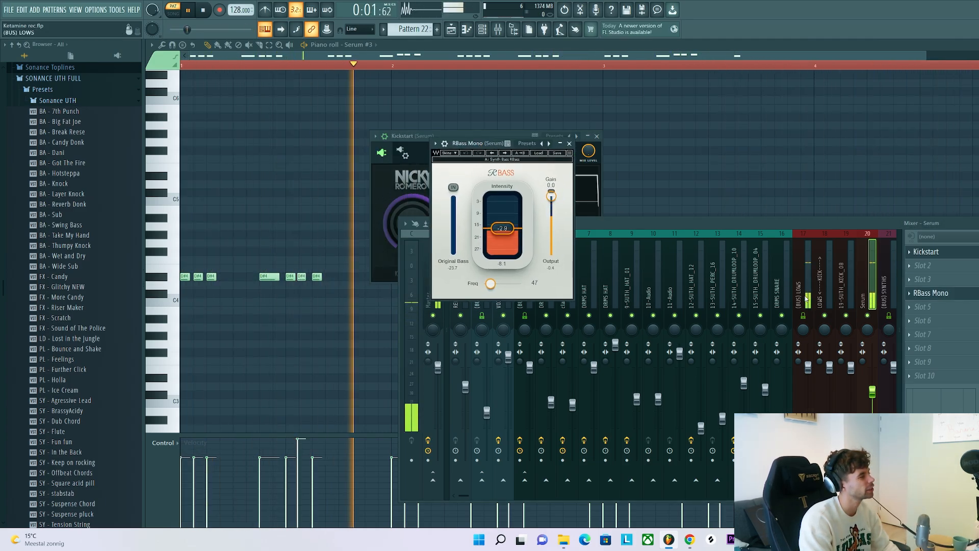
left_click(805, 299)
left_click(875, 289)
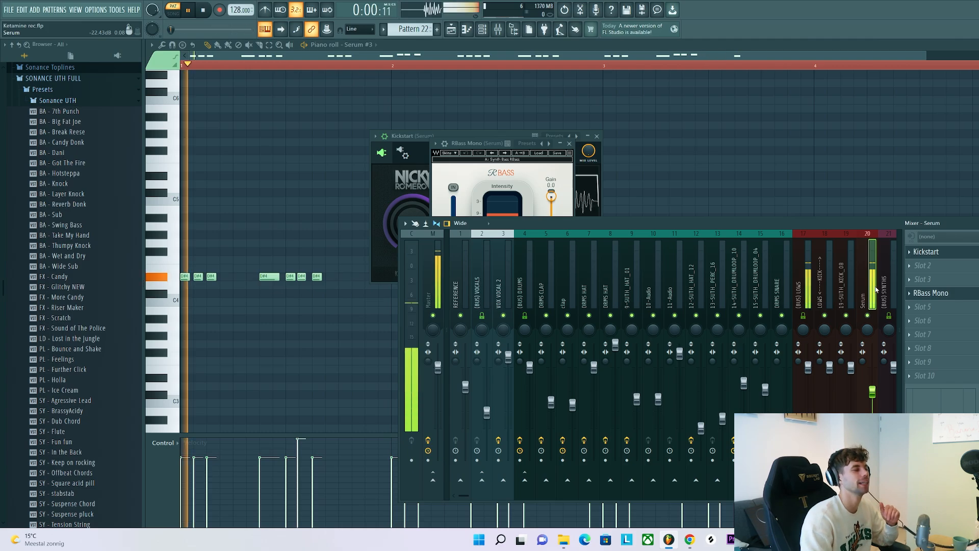
Place Pattern 22 on the BASS track at bars 21 and 25, and play the arrangement from bar 20.
left_click(451, 30)
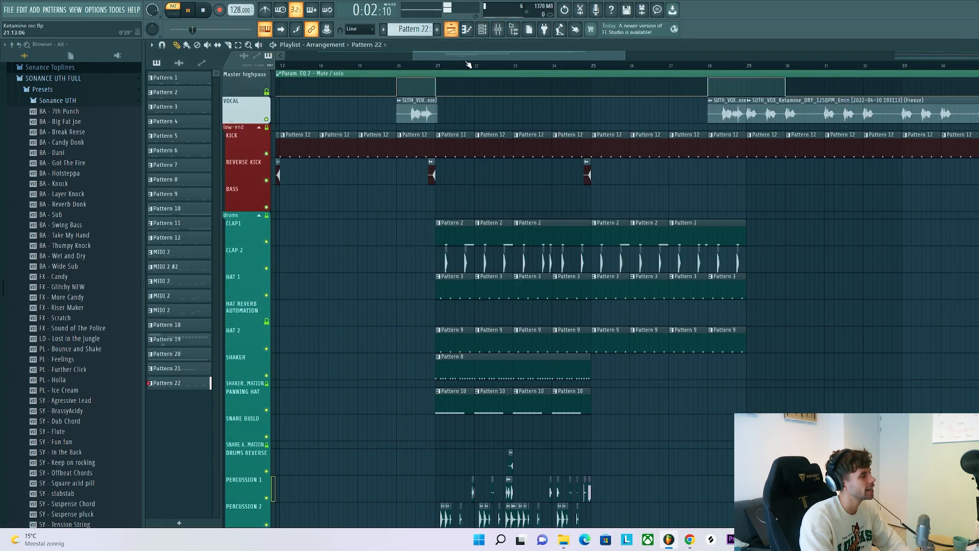
scroll(468, 65, "down", 3)
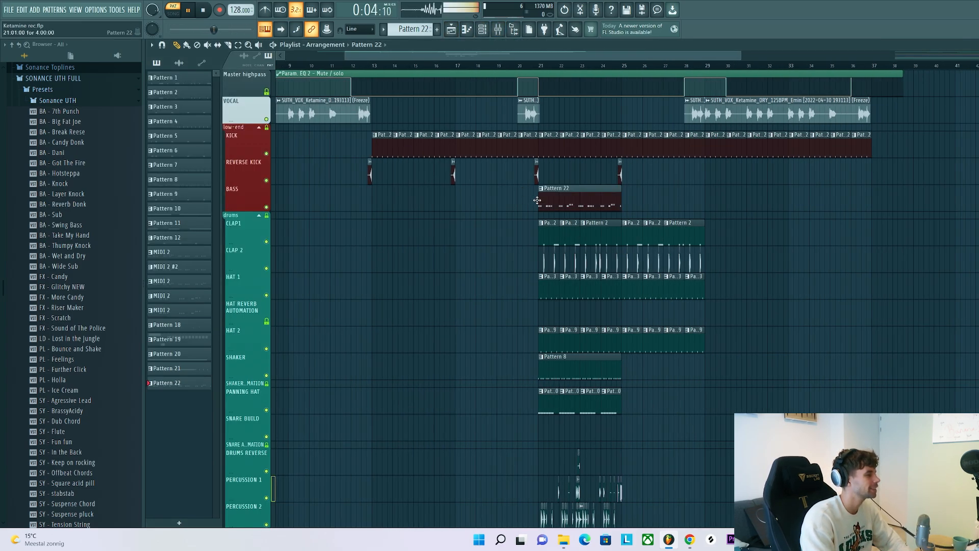
left_click(622, 196)
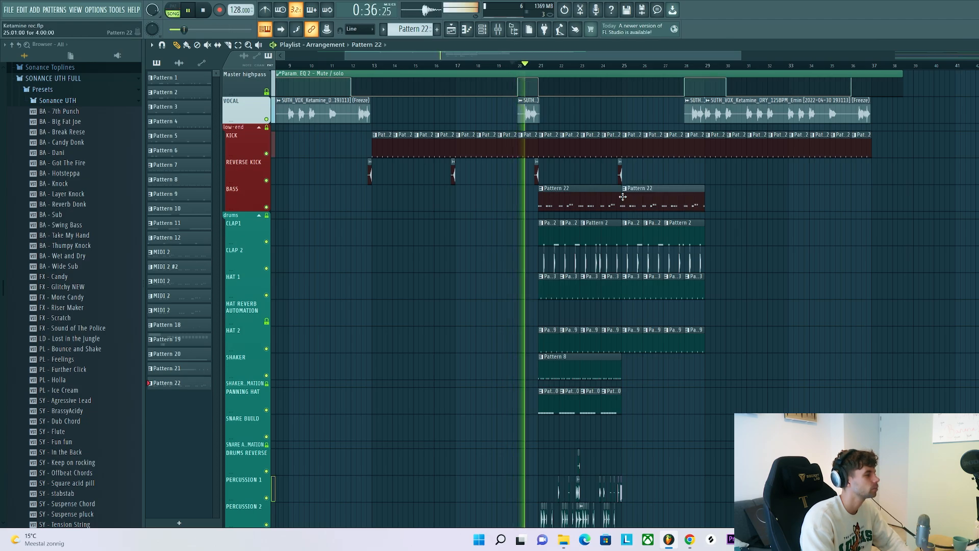
scroll(688, 233, "up", 3)
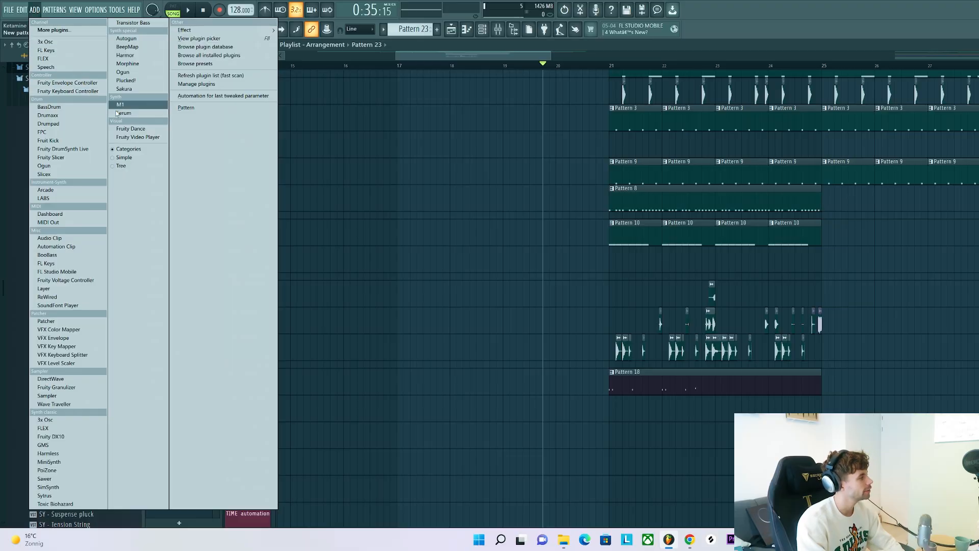
Add another Serum instrument and load the PL - Holla preset.
left_click(122, 113)
left_click_drag(393, 106, 629, 105)
left_click(679, 118)
mouse_move(645, 349)
left_click(790, 313)
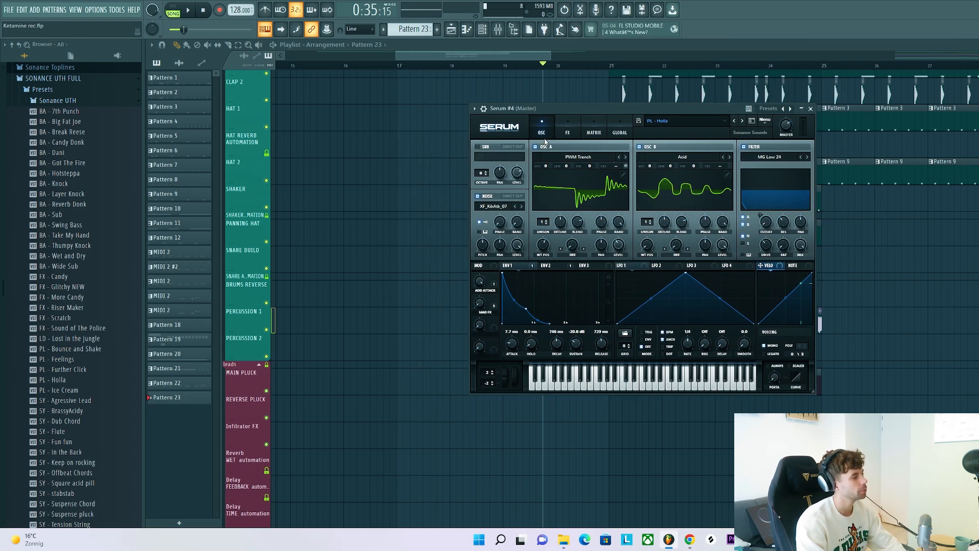
Place two D#5 notes on the first two steps of bar 1 in Serum #4's piano roll for Pattern 23.
left_click(484, 32)
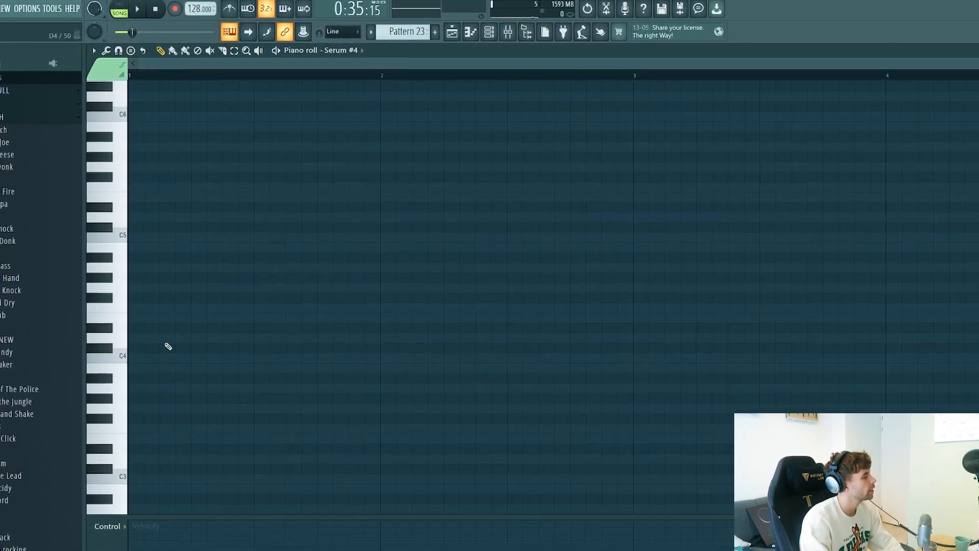
left_click(148, 312)
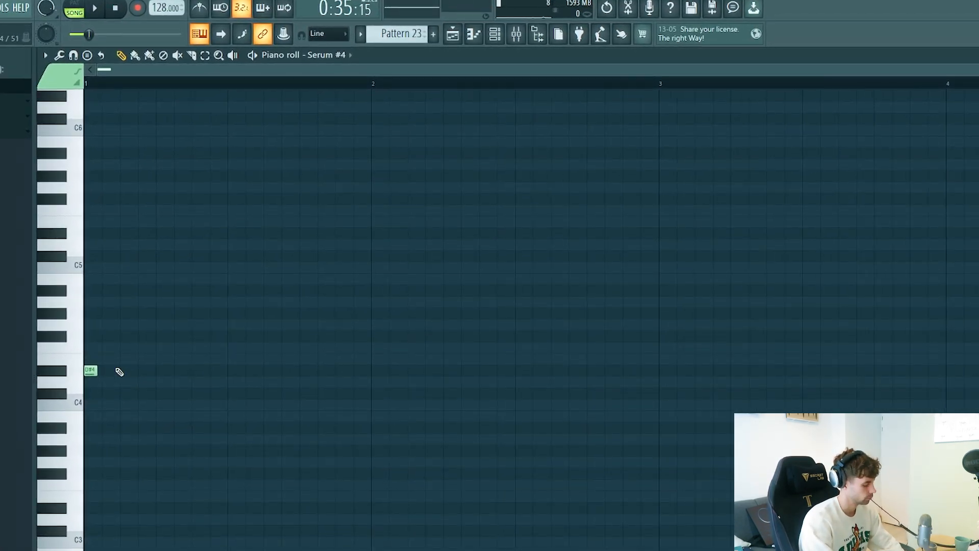
left_click(106, 336)
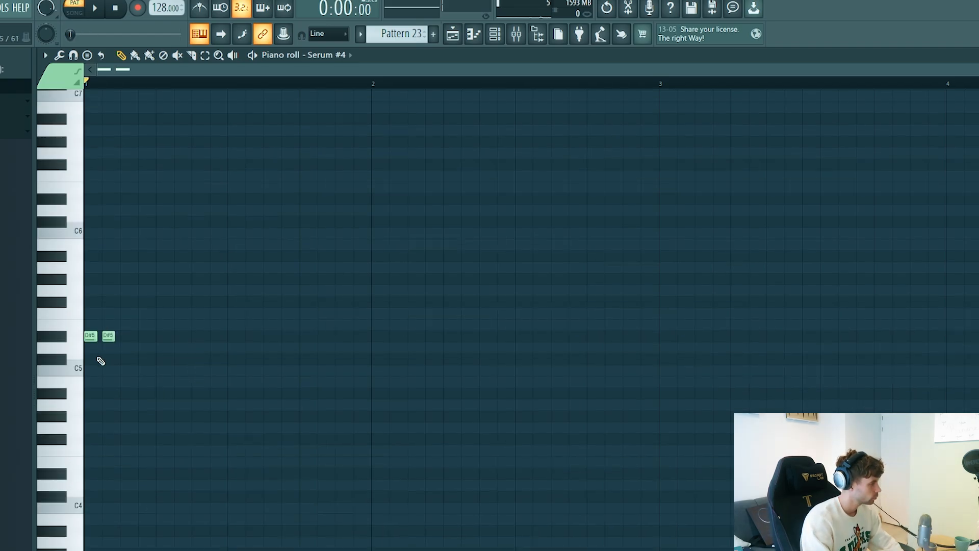
scroll(102, 358, "up", 4)
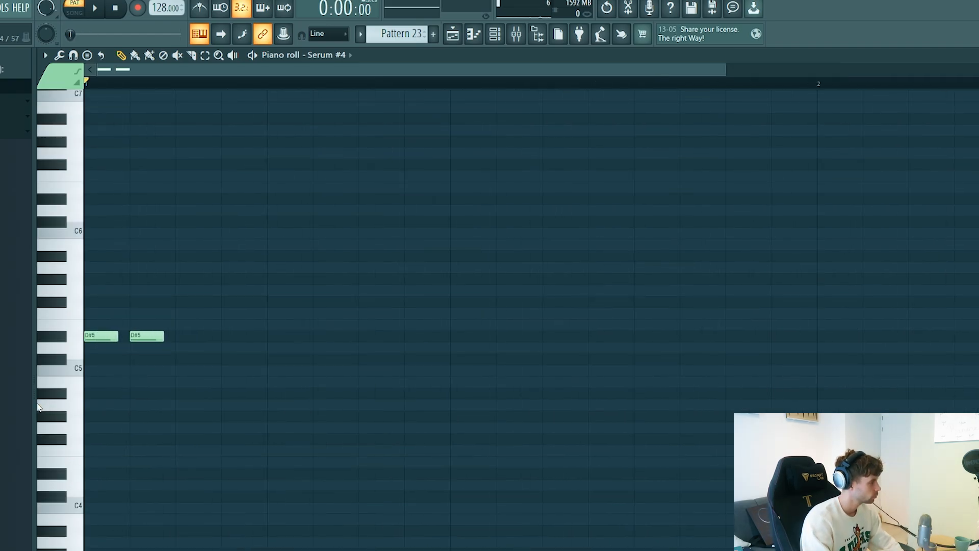
key("space")
key("space")
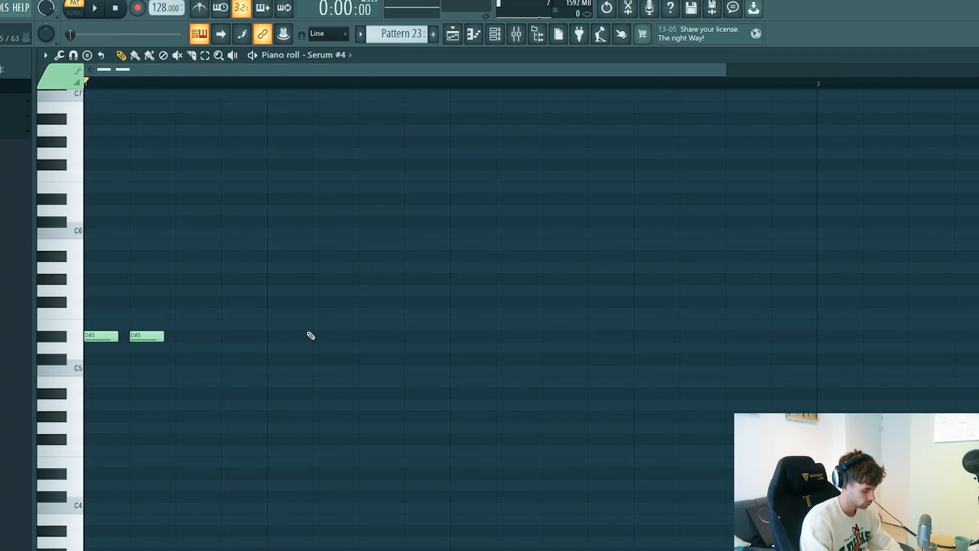
Add a third D#5 note on step 8 of bar 1 and play the pattern to check it.
key("space")
left_click(411, 335)
scroll(312, 386, "down", 2)
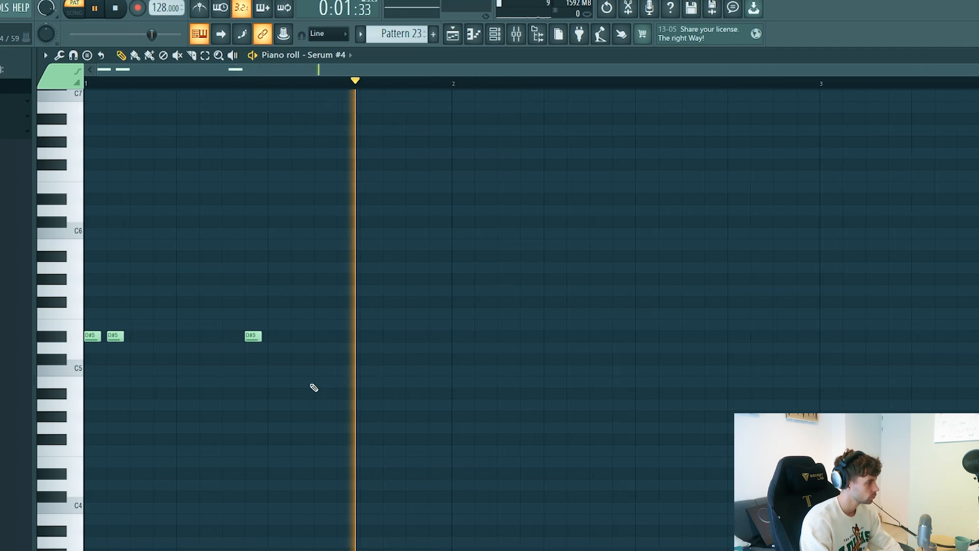
scroll(306, 386, "down", 1)
key("space")
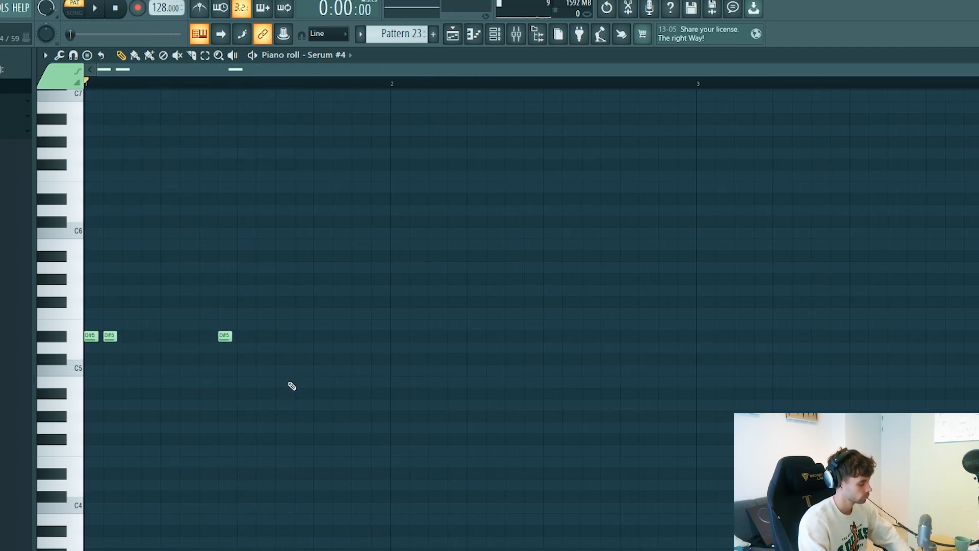
Duplicate the bar 1 pluck notes into bar 2, add an E5 note after the copy, and loop both bars.
key("ctrl+a")
key("ctrl+b")
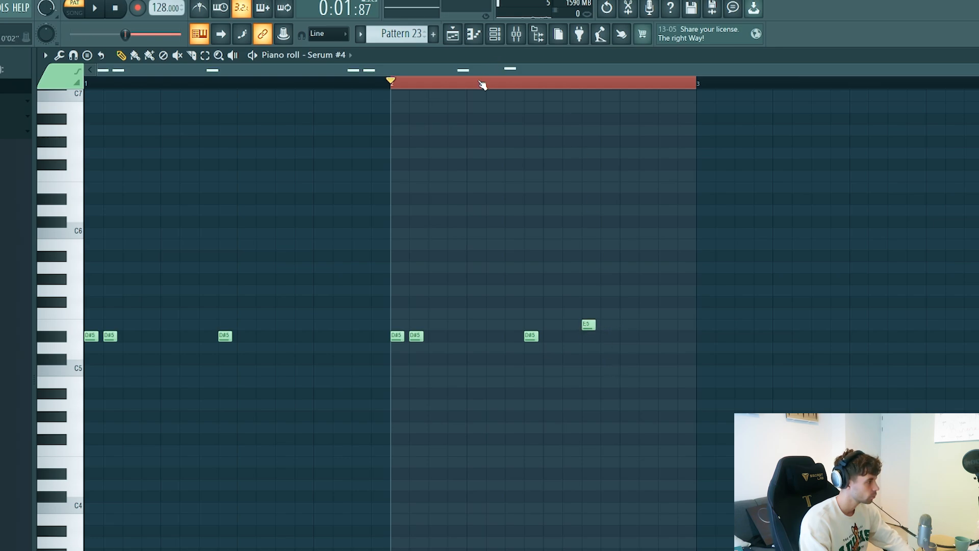
key("space")
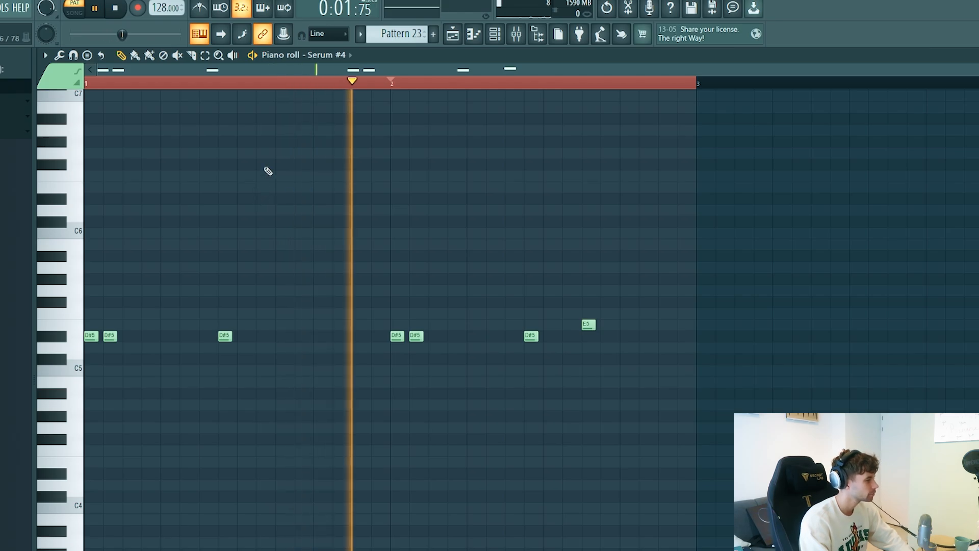
key("space")
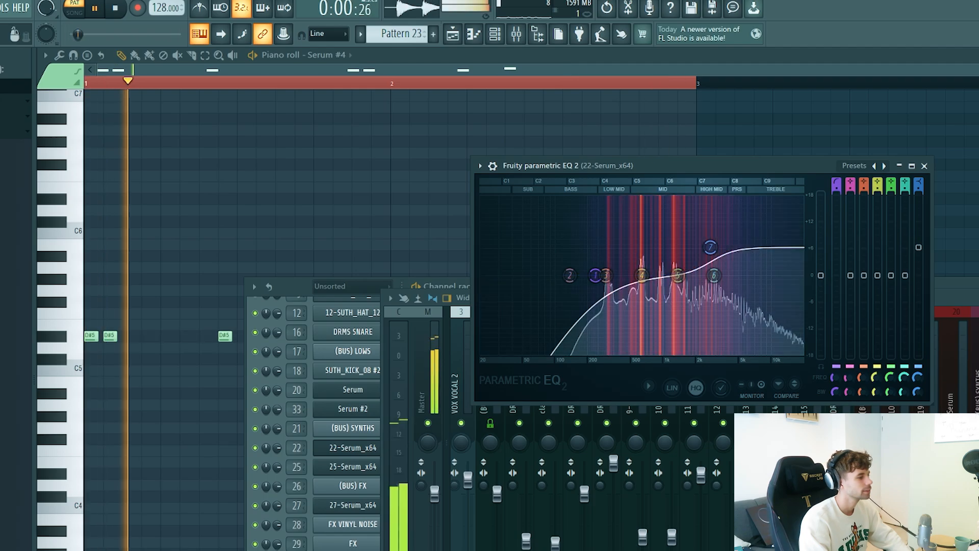
Examine the Parametric EQ 2, Kickstart, Delay 3 and Reeverb 2 effects on the 22-Serum_x64 mixer track, auditioning the pluck loop.
key("space")
key("space")
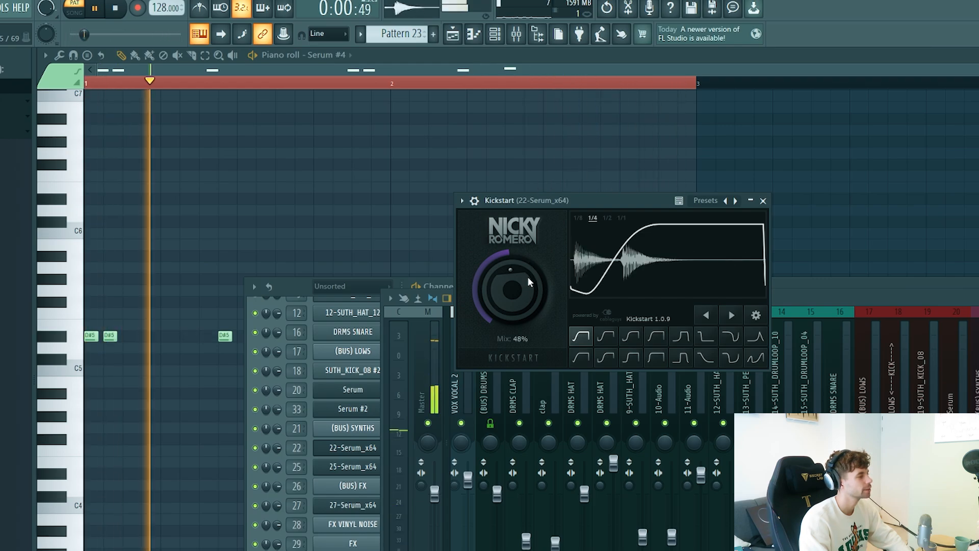
key("space")
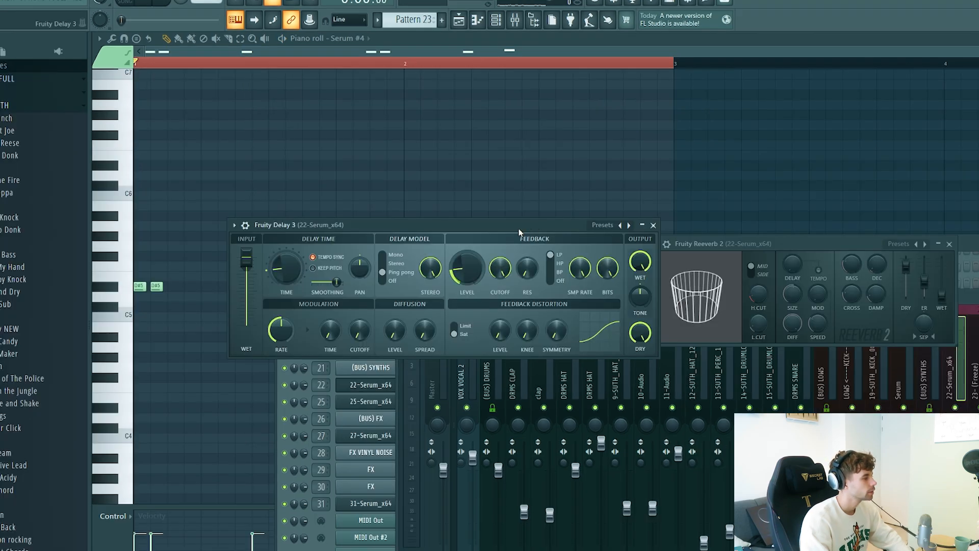
left_click_drag(519, 230, 494, 231)
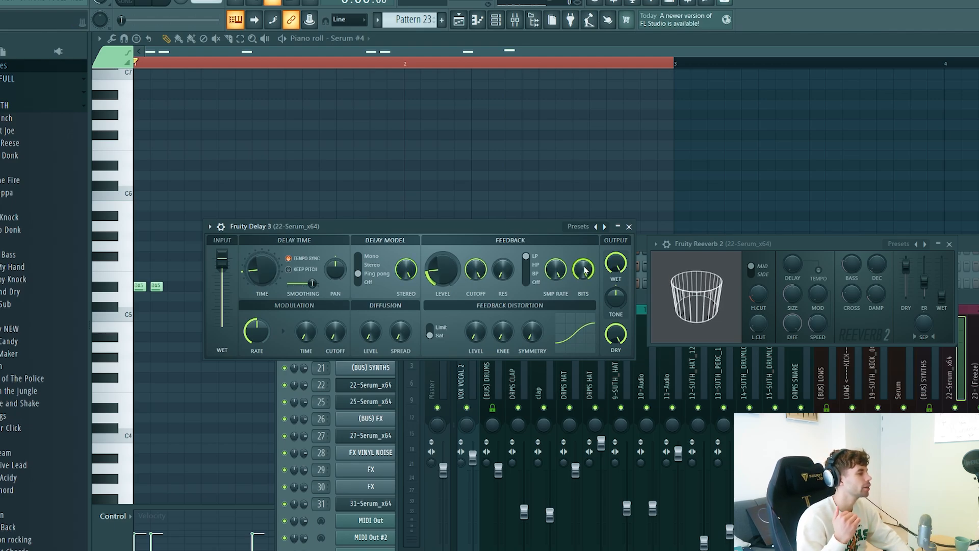
Play the soloed MAIN PLUCK track from bar 21 and examine its reverb, delay and EQ automation.
key("space")
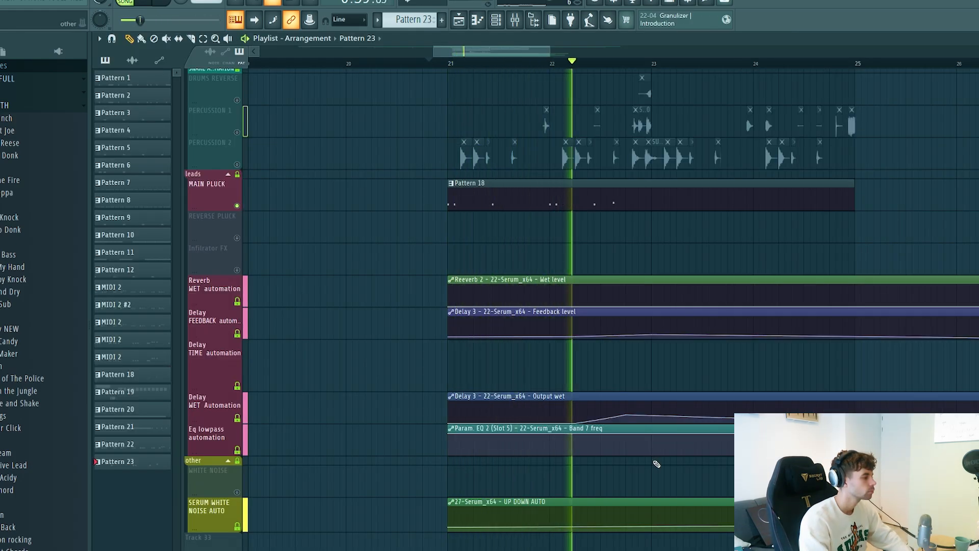
scroll(653, 471, "up", 2)
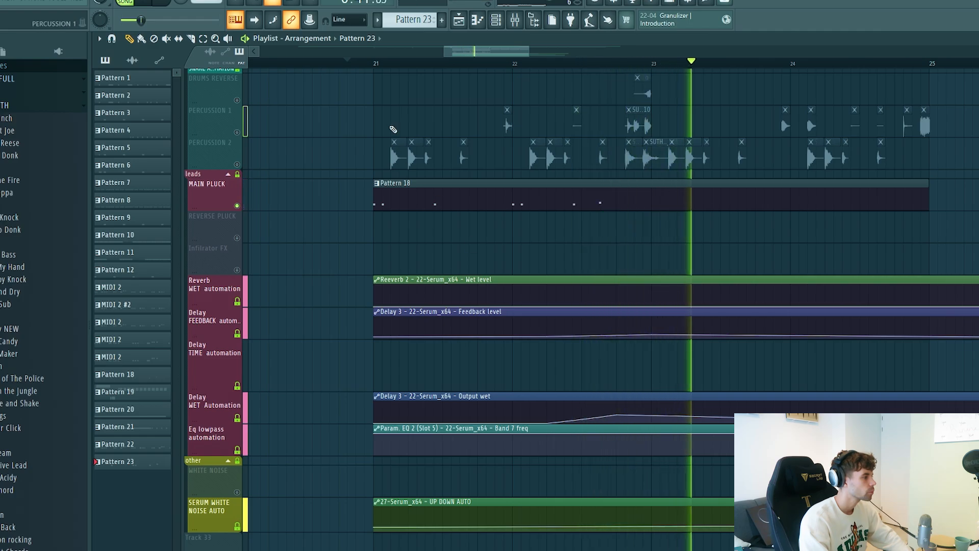
key("space")
key("space")
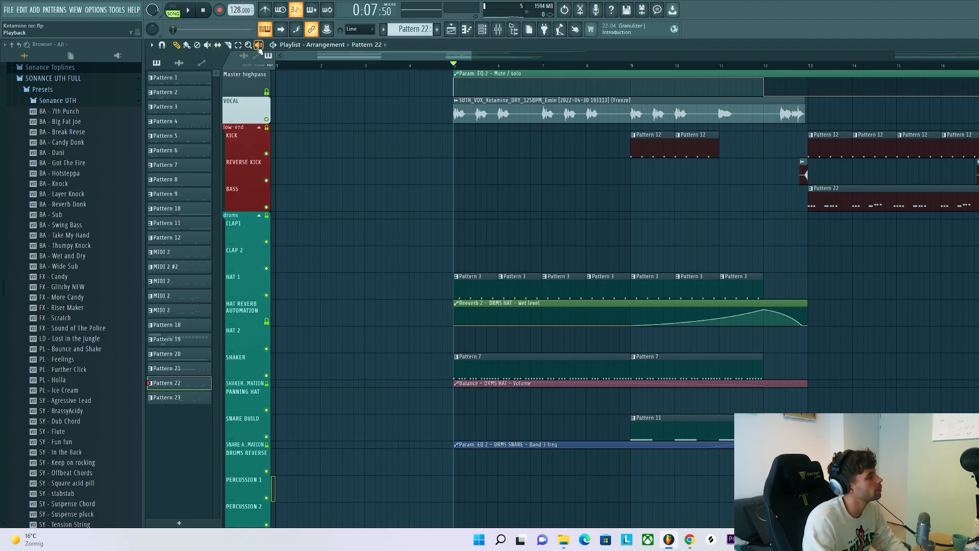
Audition the intro's kick, hat, shaker and snare build clips individually with the Playback tool.
left_click(259, 47)
left_click(633, 153)
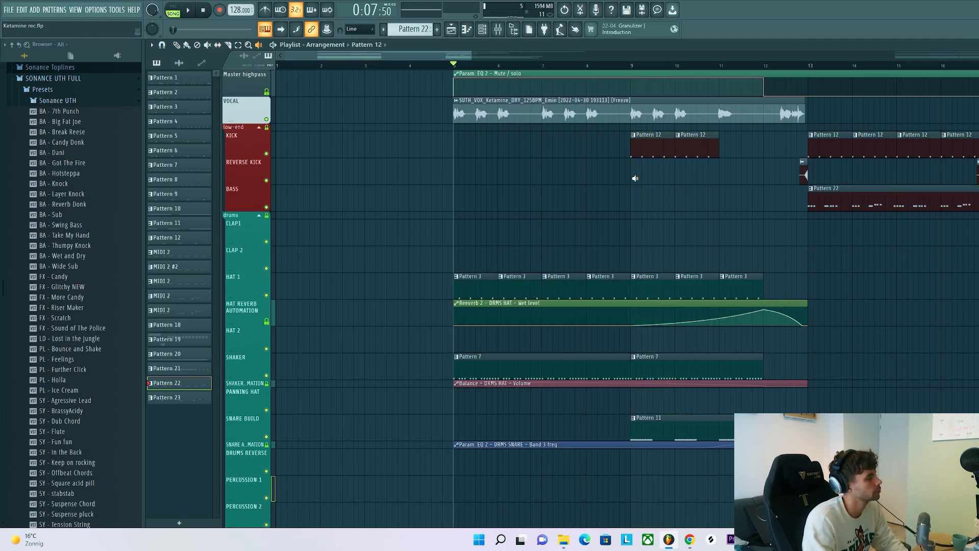
right_click(643, 298)
right_click(647, 371)
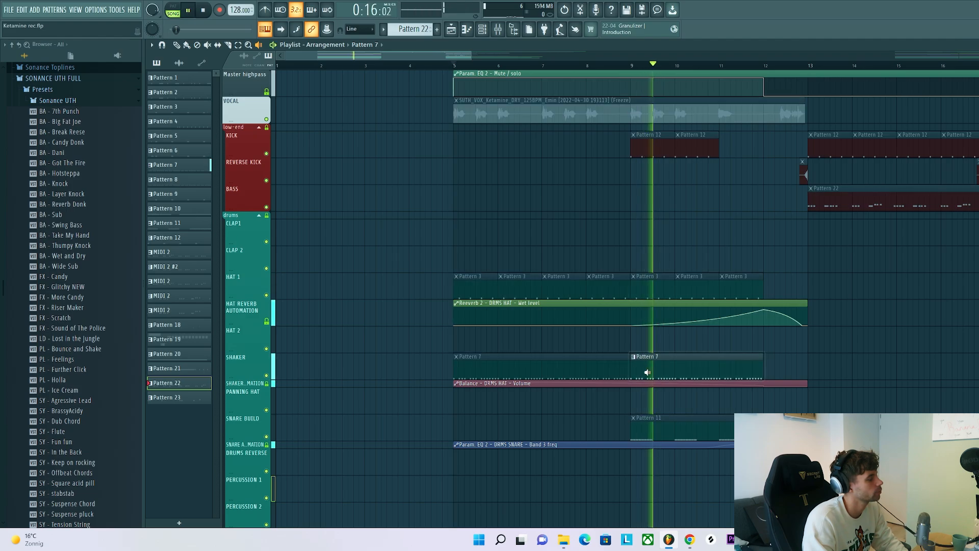
scroll(642, 396, "down", 1)
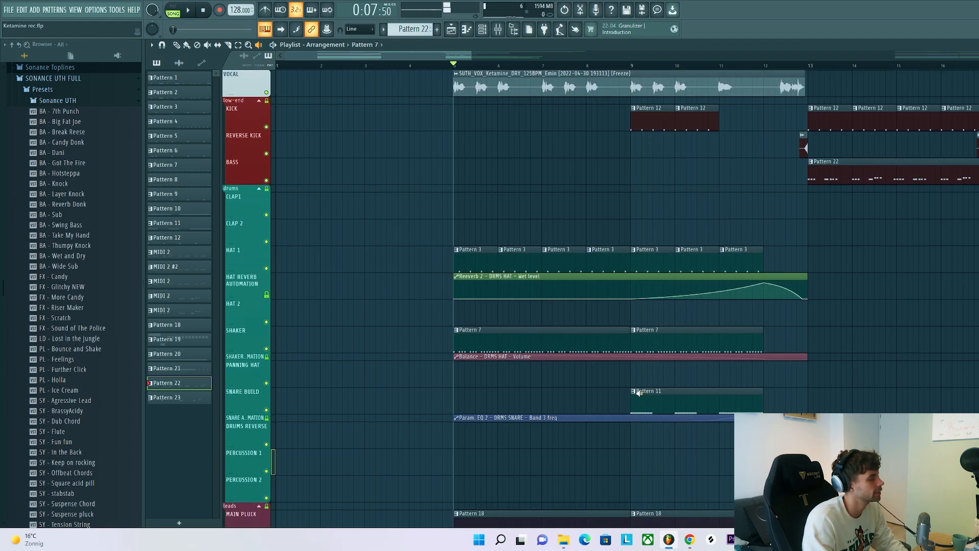
right_click(639, 393)
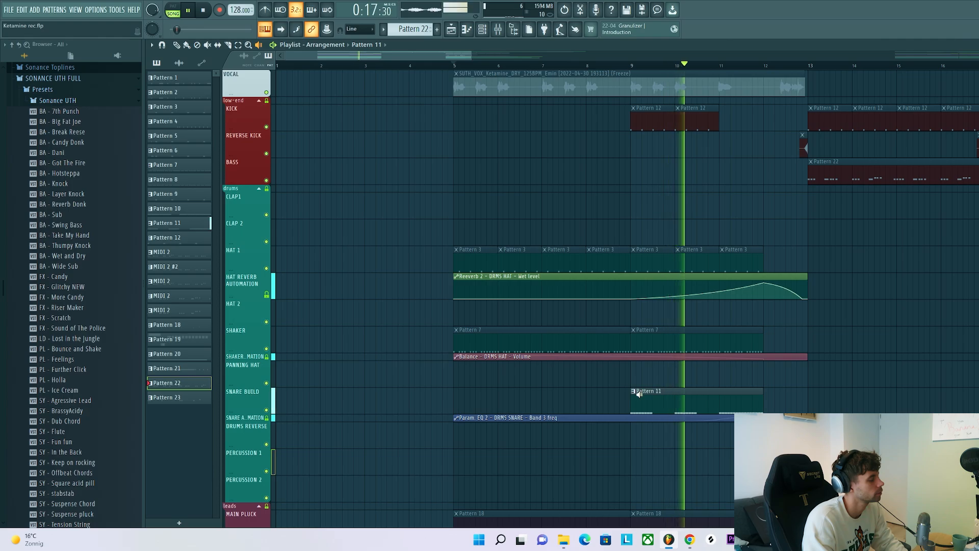
Audition the MAIN PLUCK's Pattern 18 clip at bar 5 by itself.
scroll(481, 369, "down", 10)
right_click(476, 225)
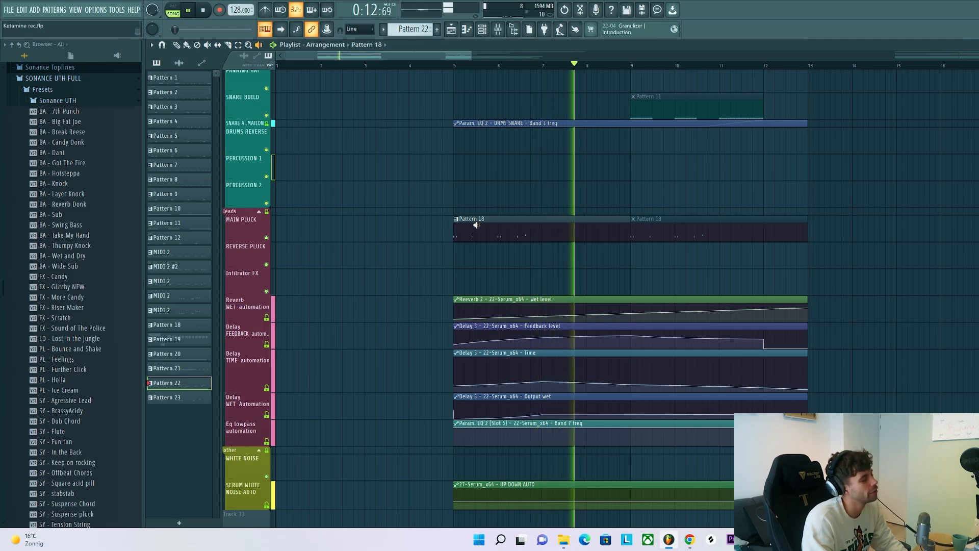
scroll(485, 225, "up", 10)
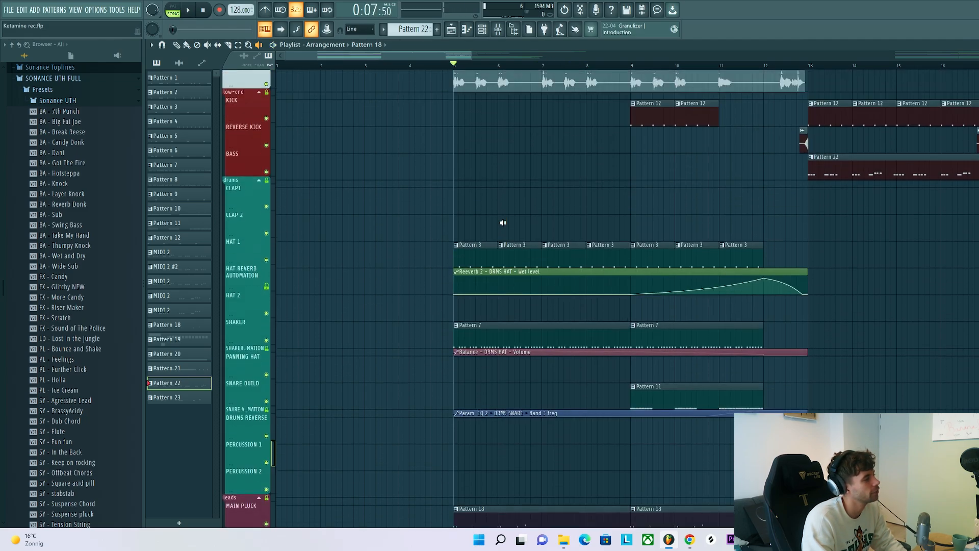
scroll(503, 223, "up", 2)
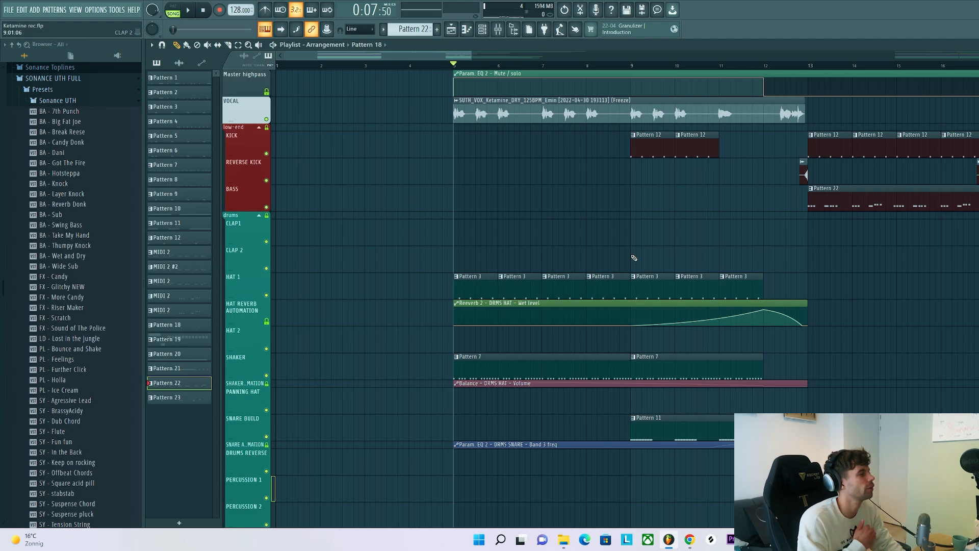
Play the arrangement from around bar 81 into the bar 93 section, examining the low-end, drum, lead and automation tracks.
key("space")
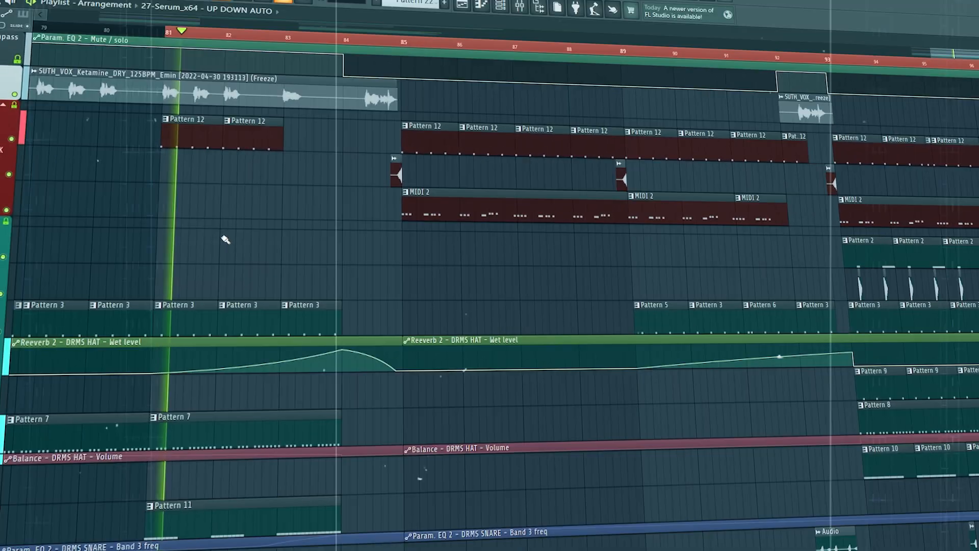
scroll(225, 239, "down", 10)
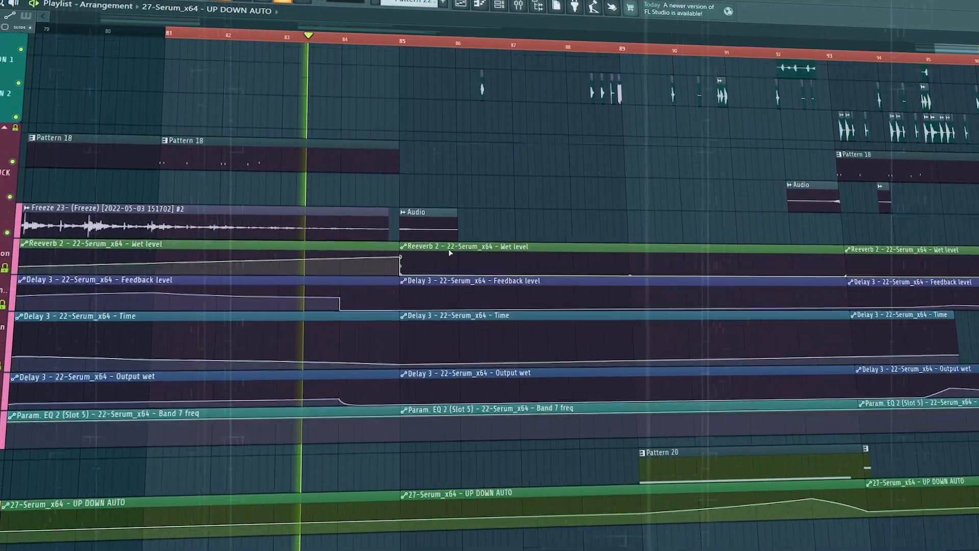
scroll(409, 260, "up", 10)
scroll(408, 260, "up", 3)
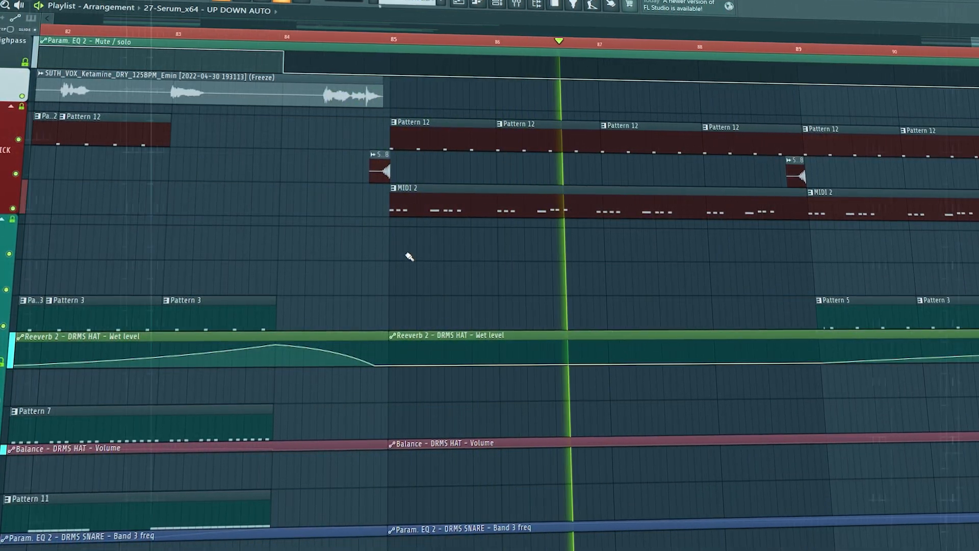
scroll(409, 257, "down", 6)
scroll(408, 257, "down", 5)
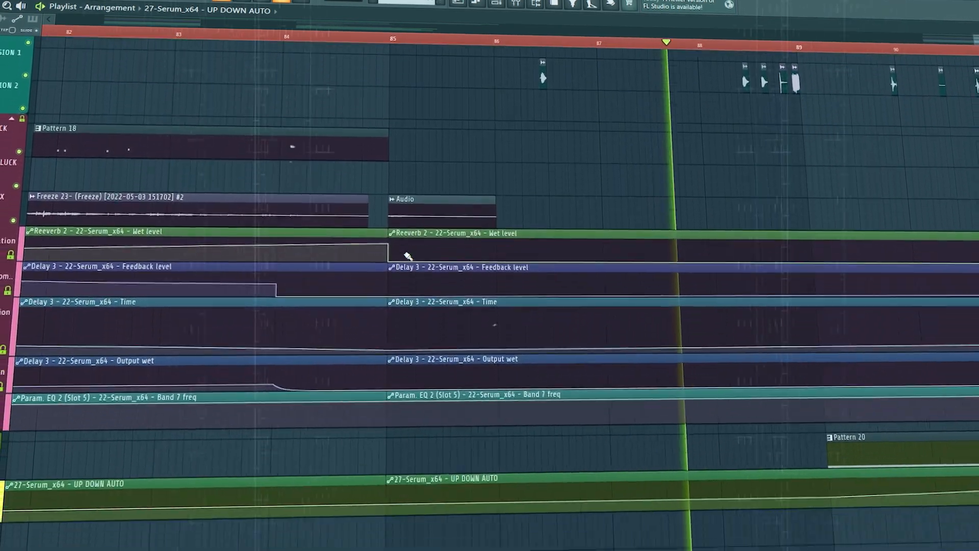
scroll(407, 256, "up", 3)
scroll(407, 255, "up", 8)
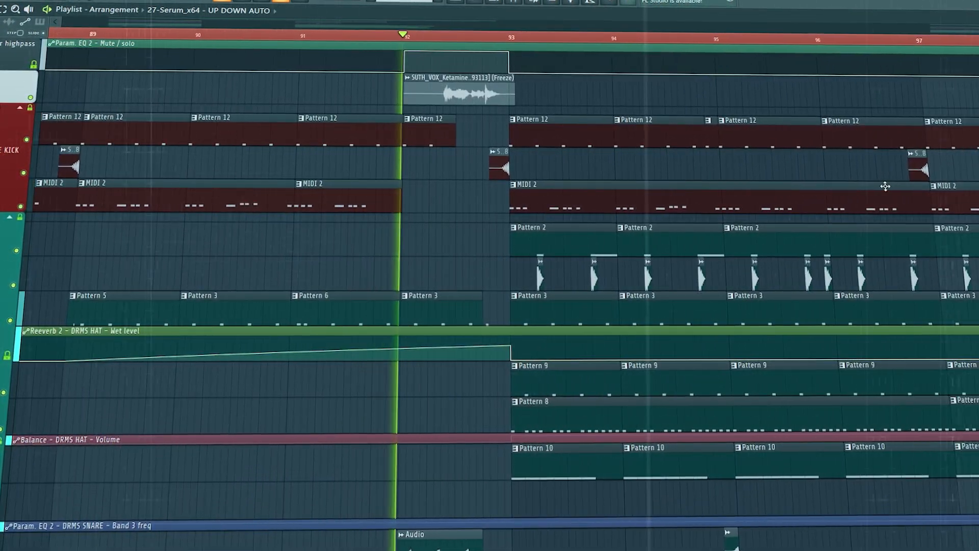
scroll(871, 184, "down", 2)
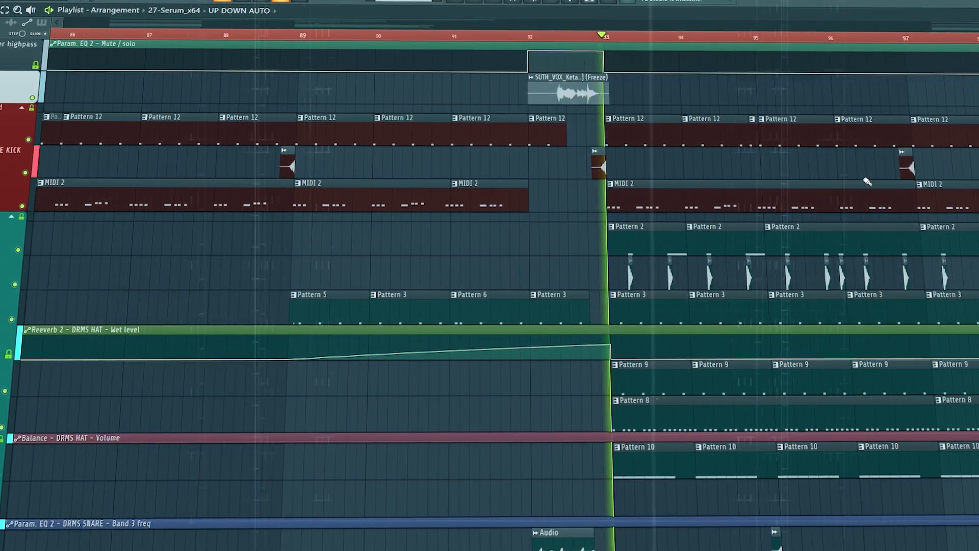
scroll(871, 184, "down", 1)
scroll(867, 180, "down", 3)
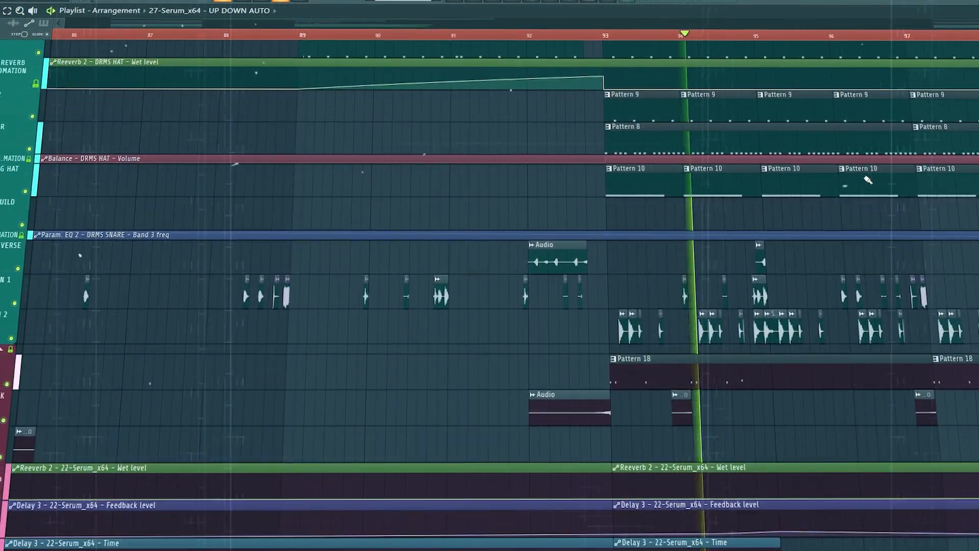